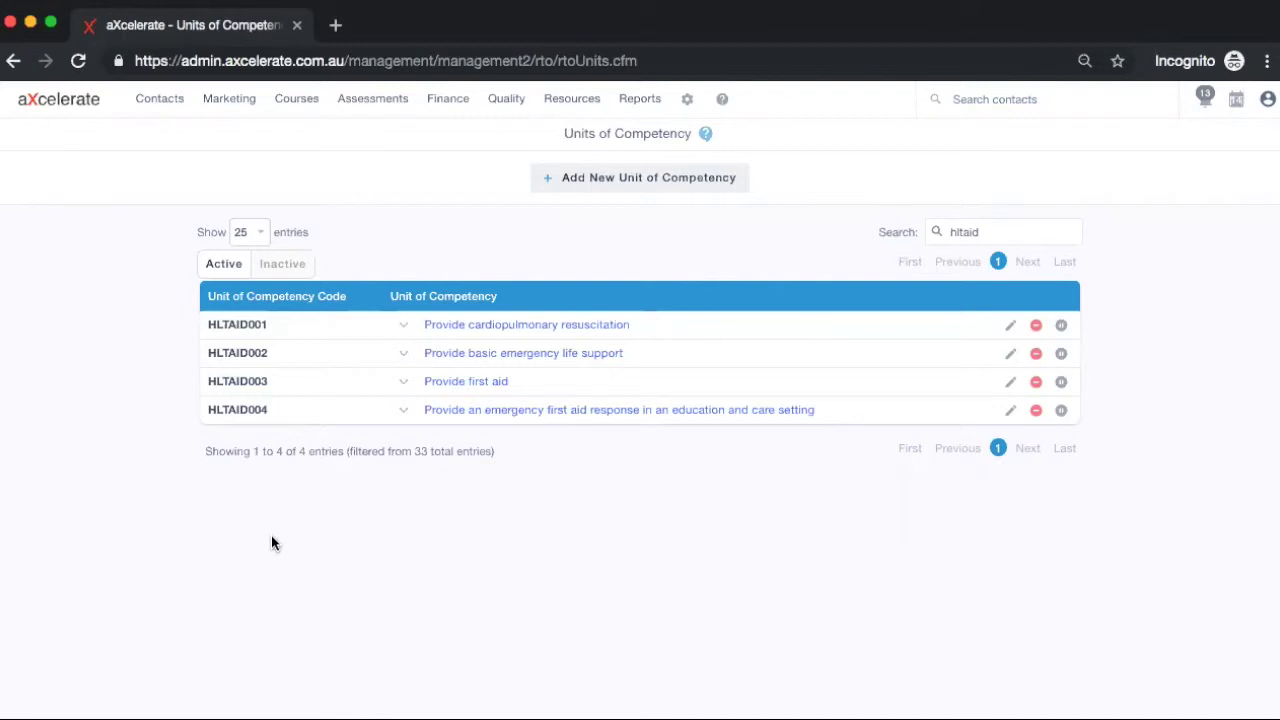
Set the HLTAID003 Provide first aid validity period to 36 months and submit it
click(445, 386)
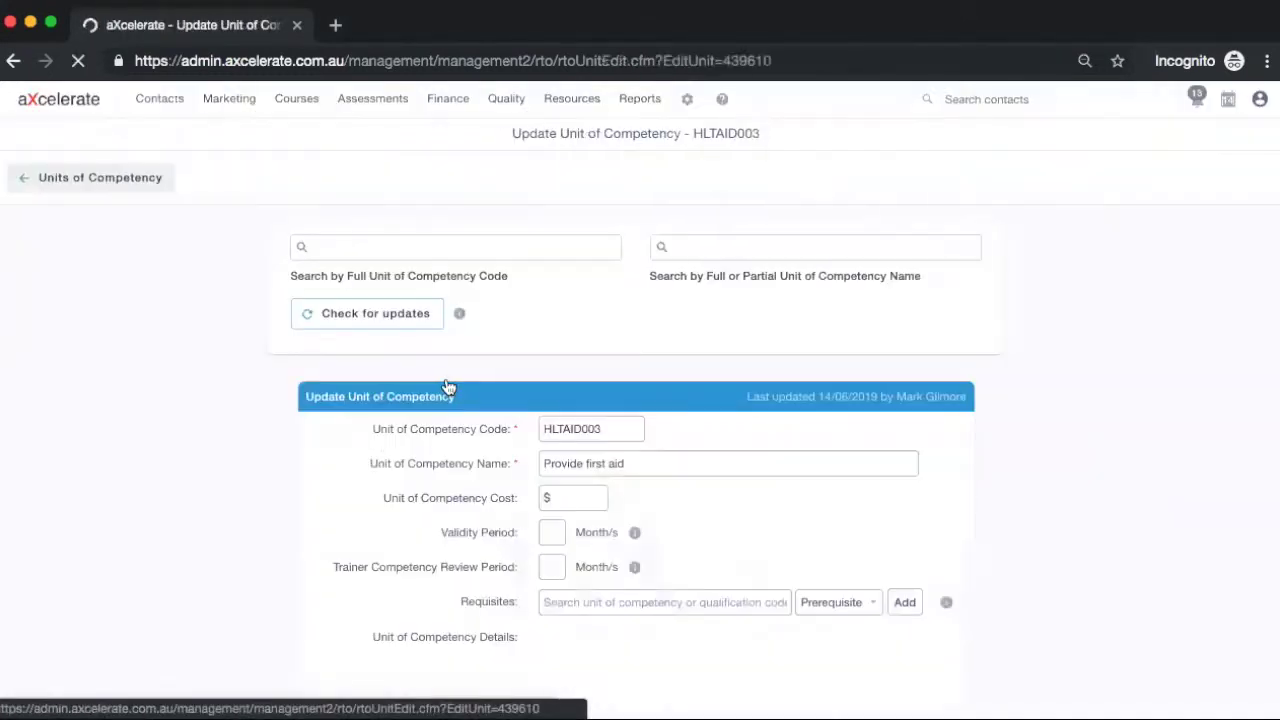
click(551, 535)
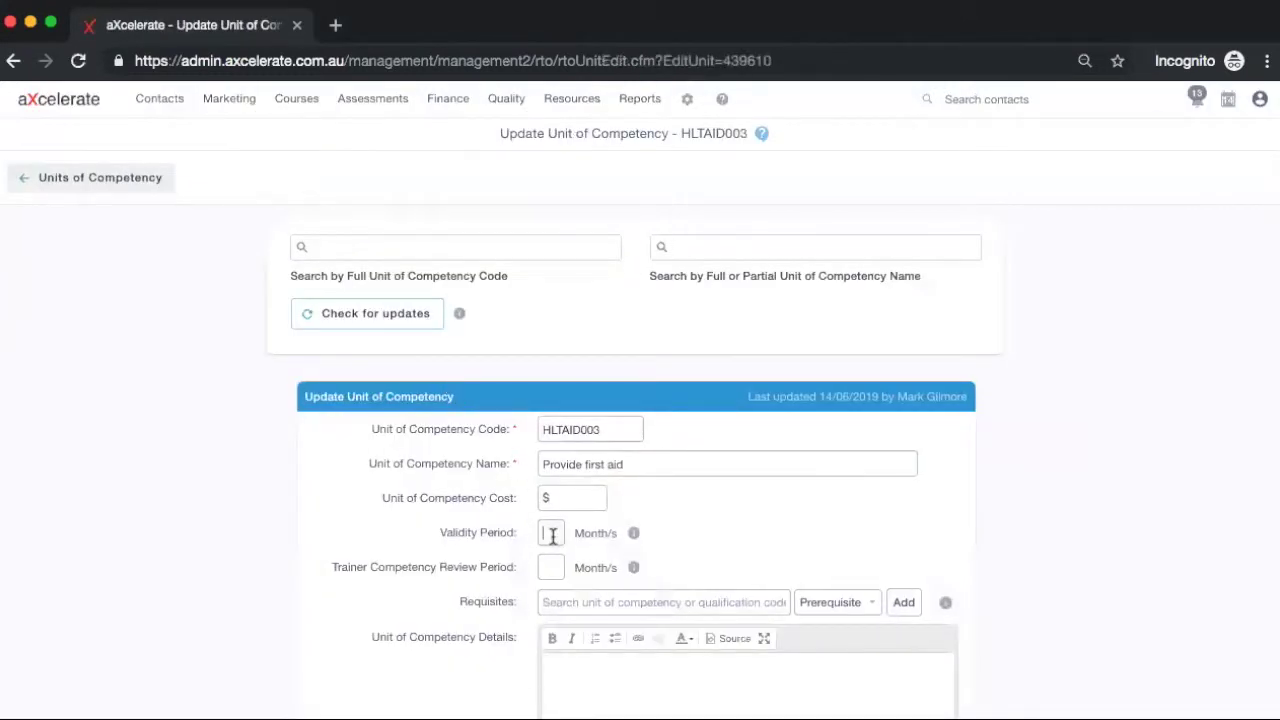
text(36)
scroll(577, 503, down, 10)
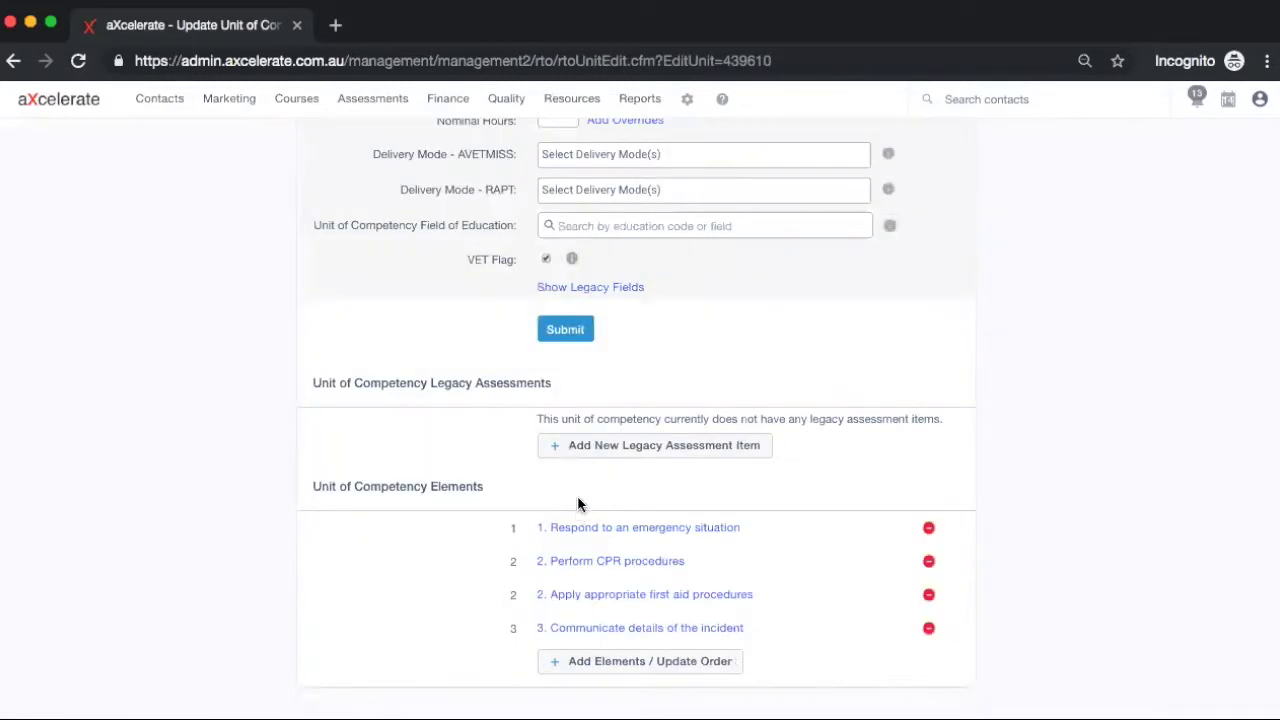
click(568, 336)
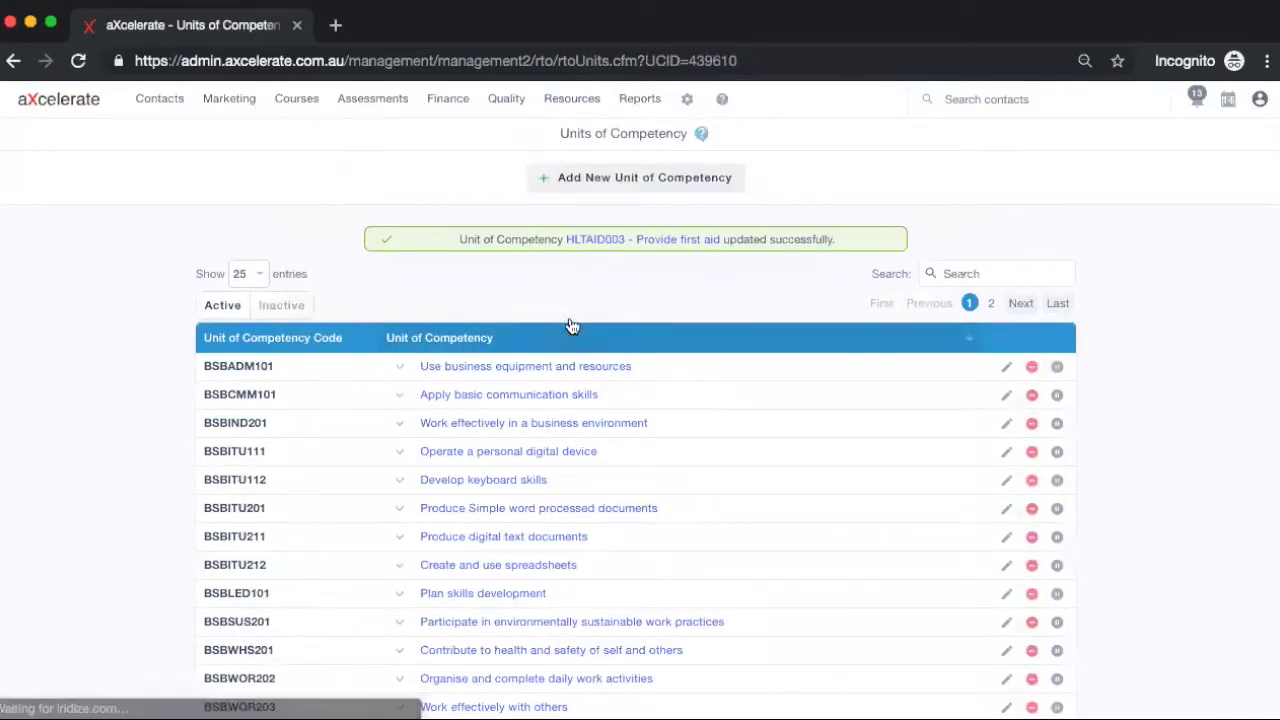
Open the warehoused Unit of Competency Enrolments report from the Report Builder
mouse_move(645, 103)
click(650, 141)
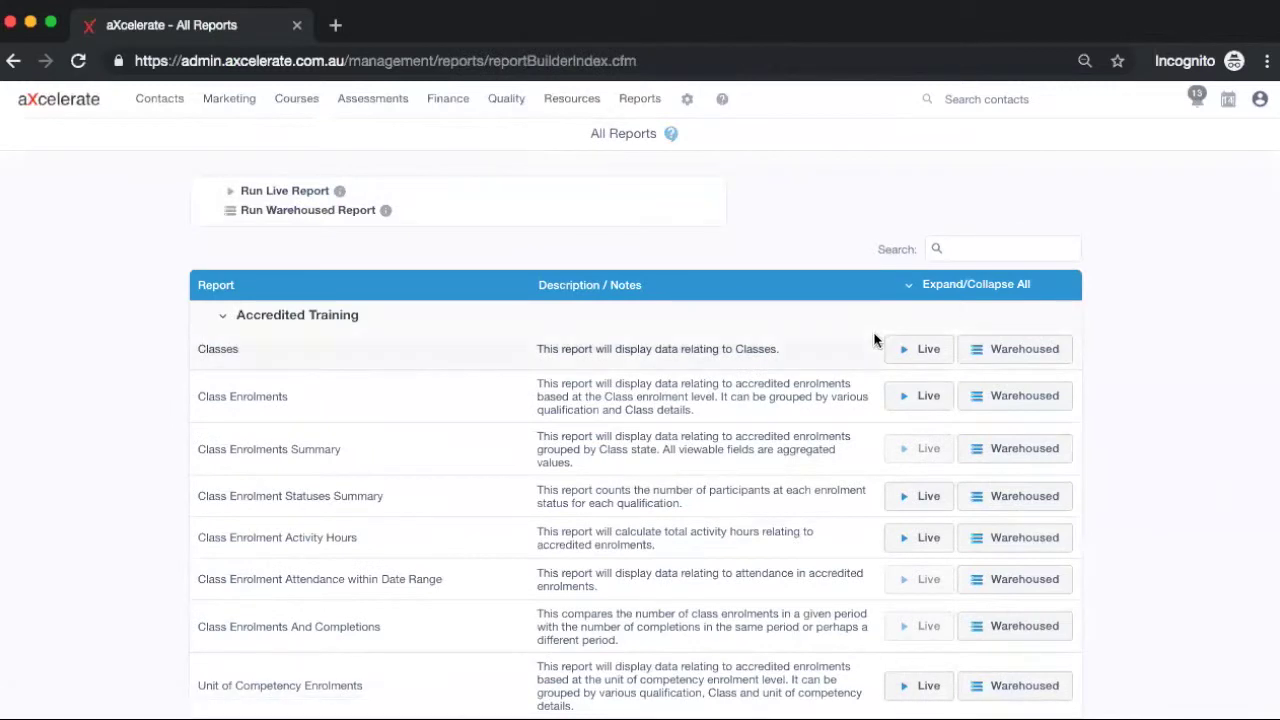
scroll(880, 333, down, 2)
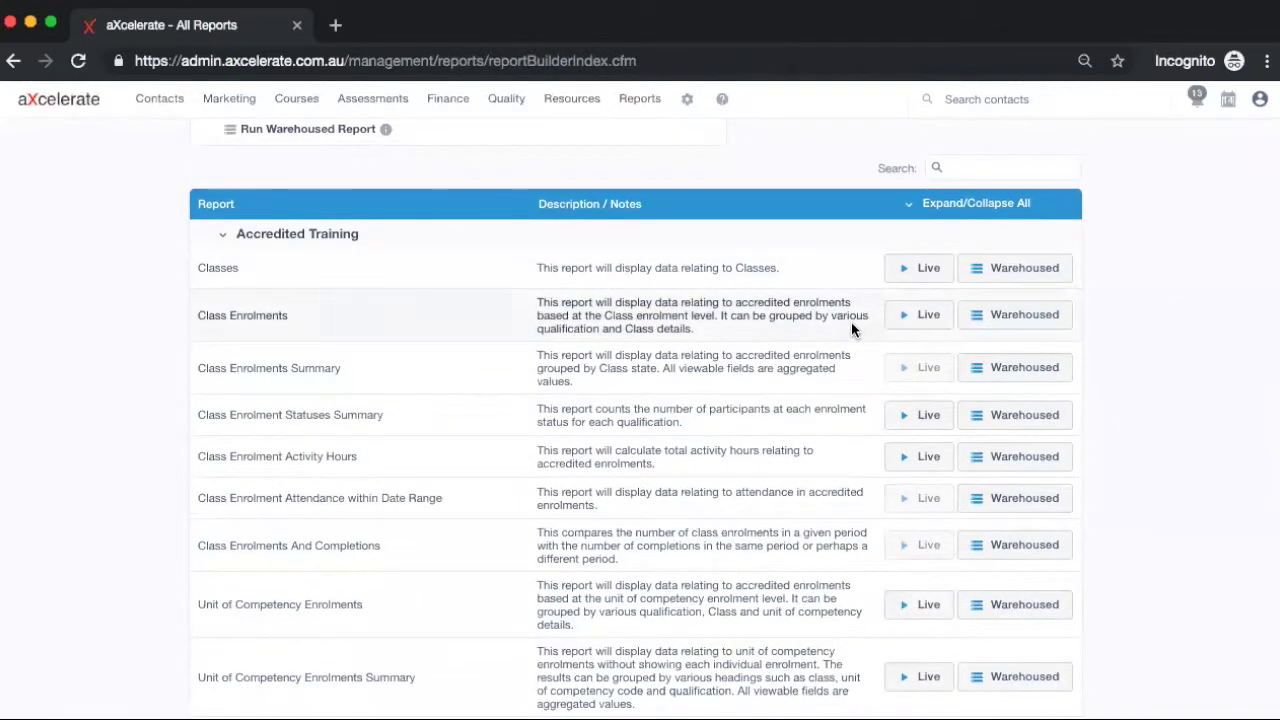
click(1000, 600)
right_click(1000, 596)
click(828, 560)
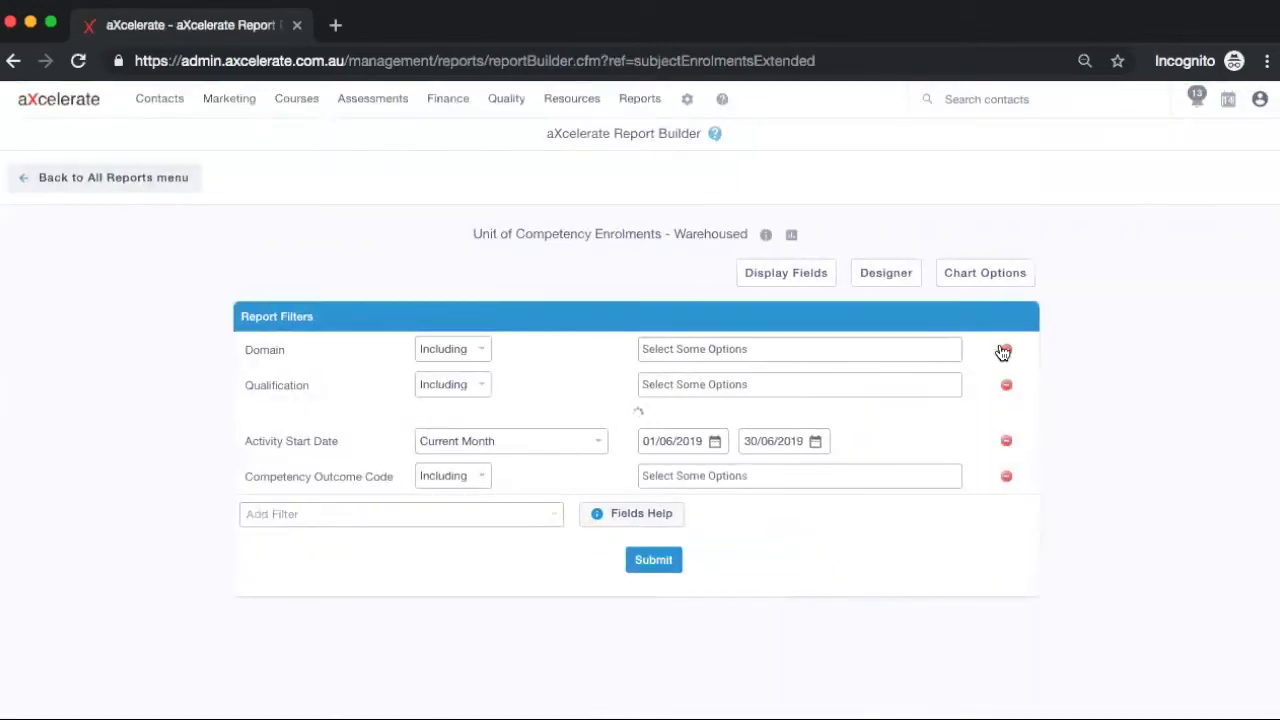
Remove the Domain, Qualification, Activity Start Date and Trainer filters
click(1003, 352)
click(1001, 349)
click(1001, 350)
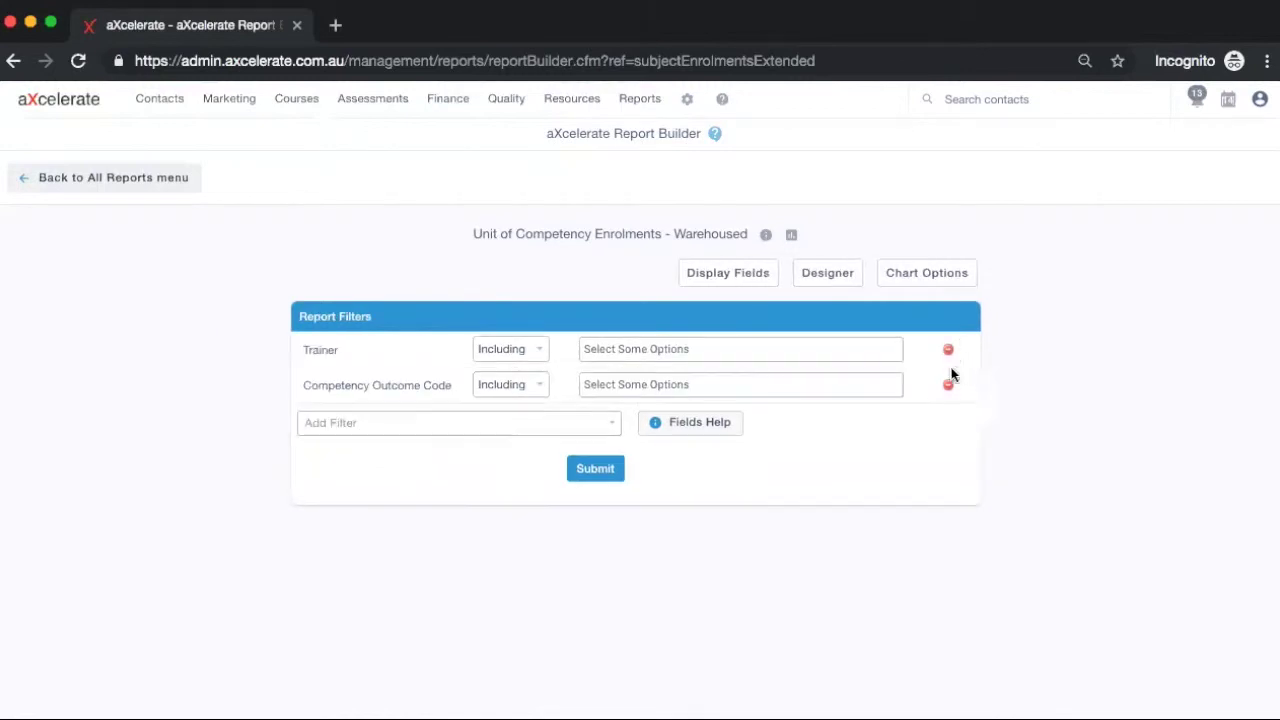
click(948, 350)
Drop the Competency Outcome Code filter; add Days Until Current Competency Expiration and Unit of Competency filters
click(949, 352)
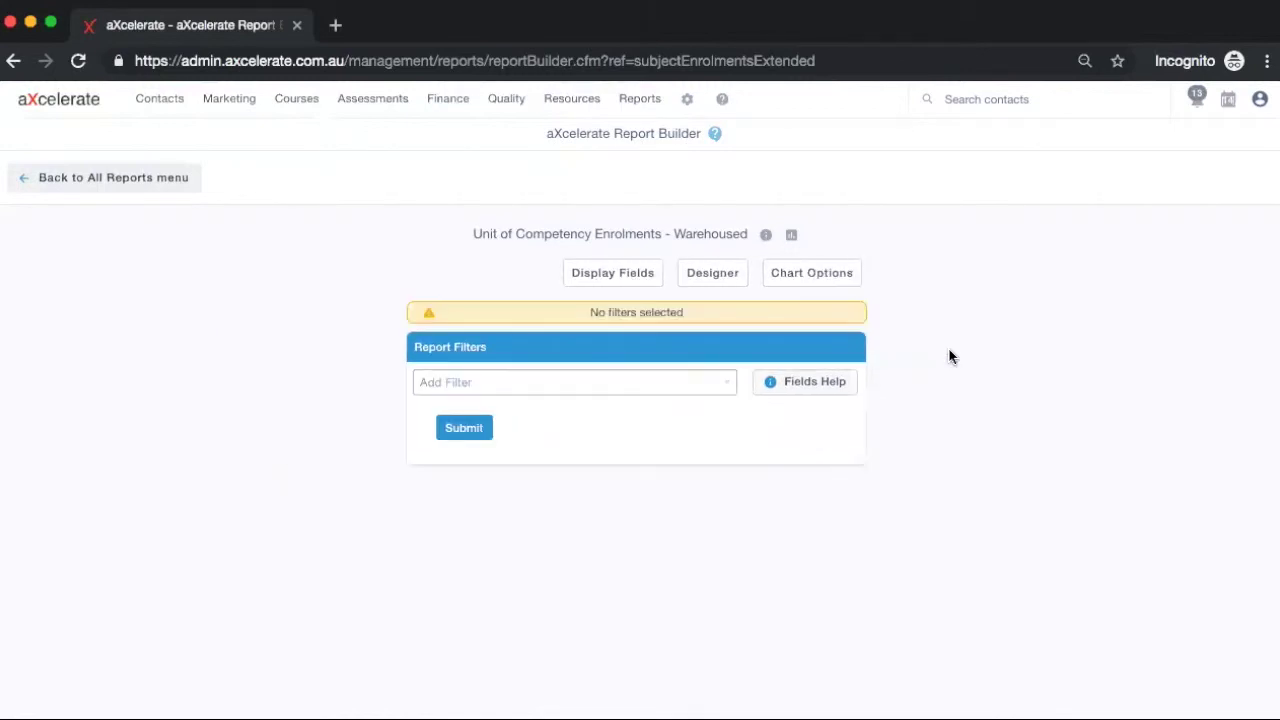
click(709, 384)
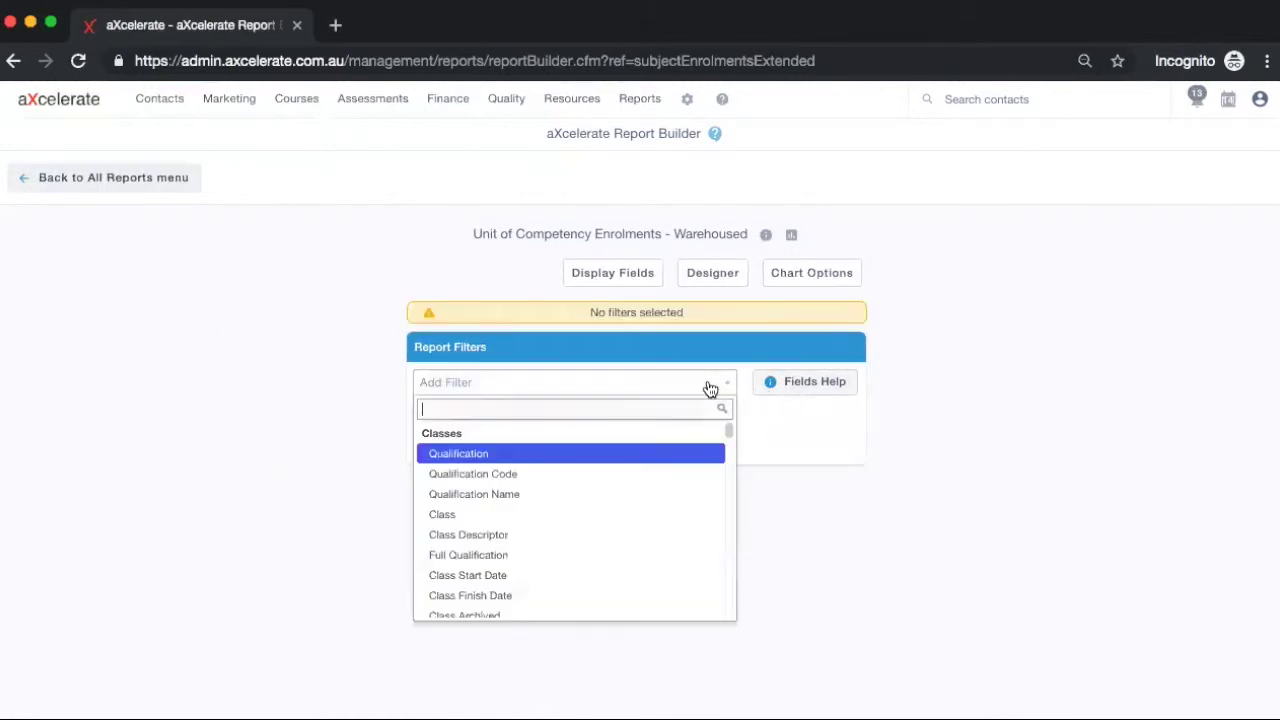
text(days)
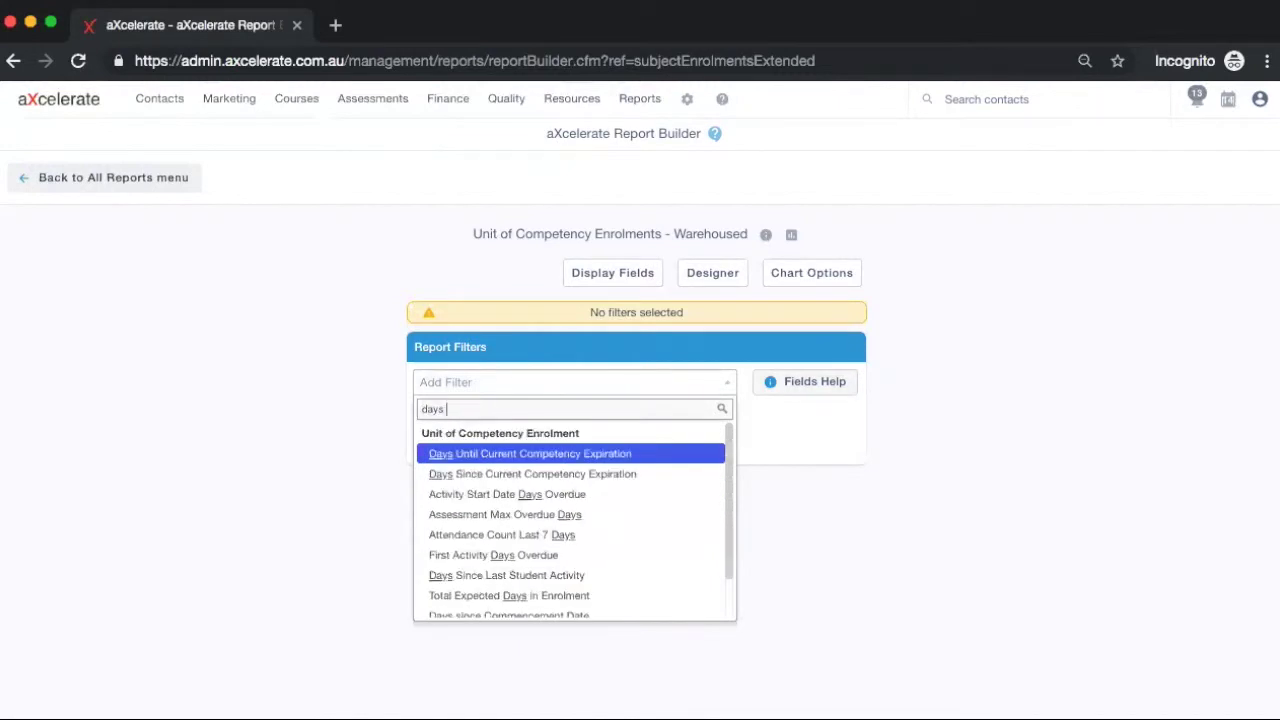
text( unti)
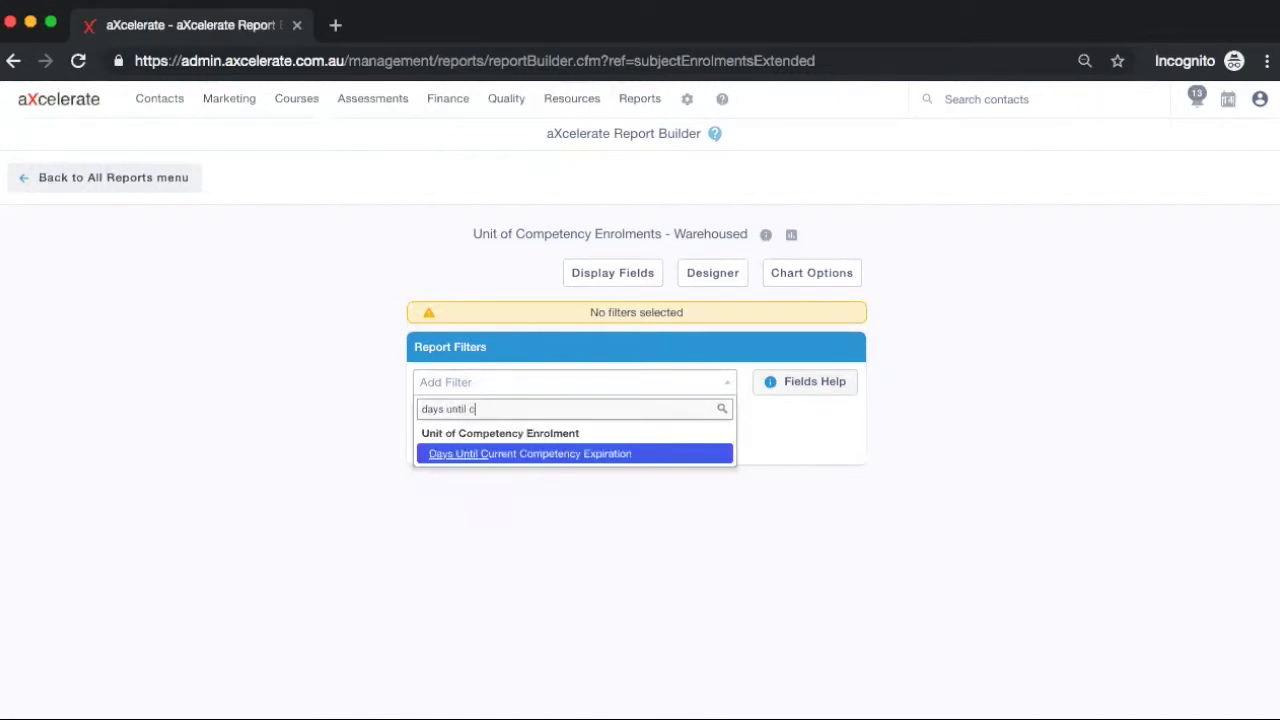
text(l c)
key(Return)
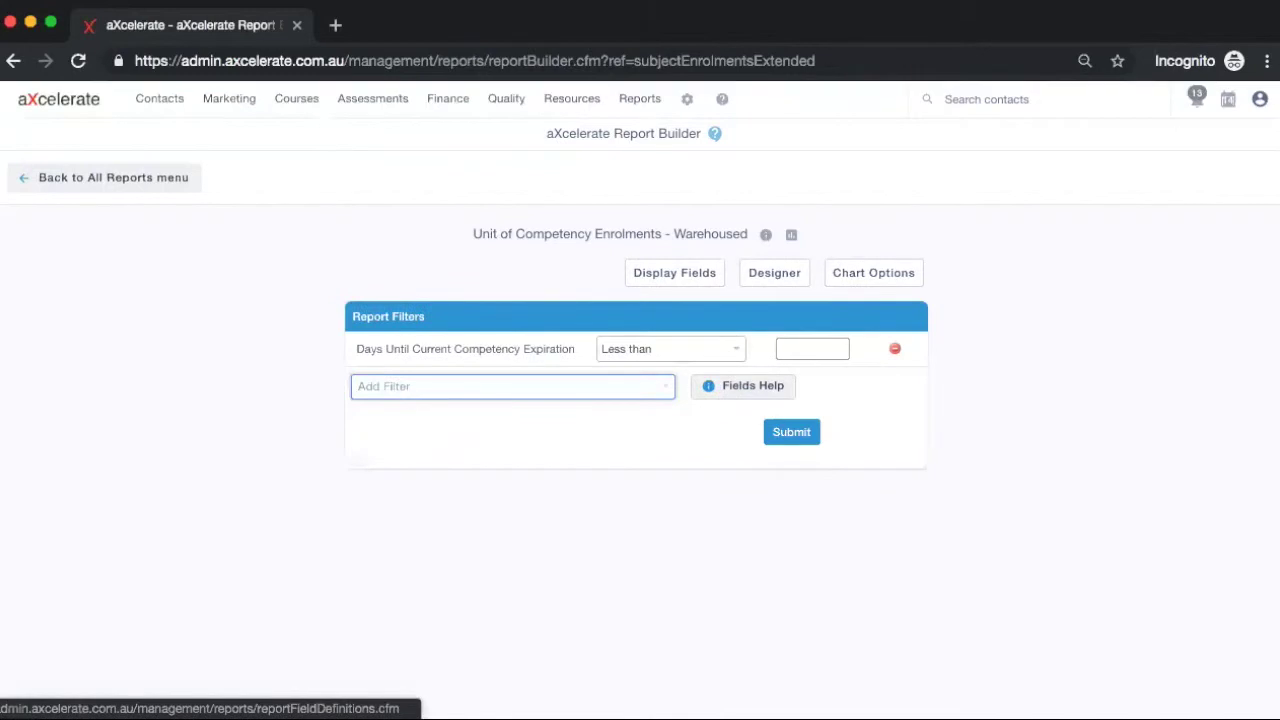
text(unit of comp)
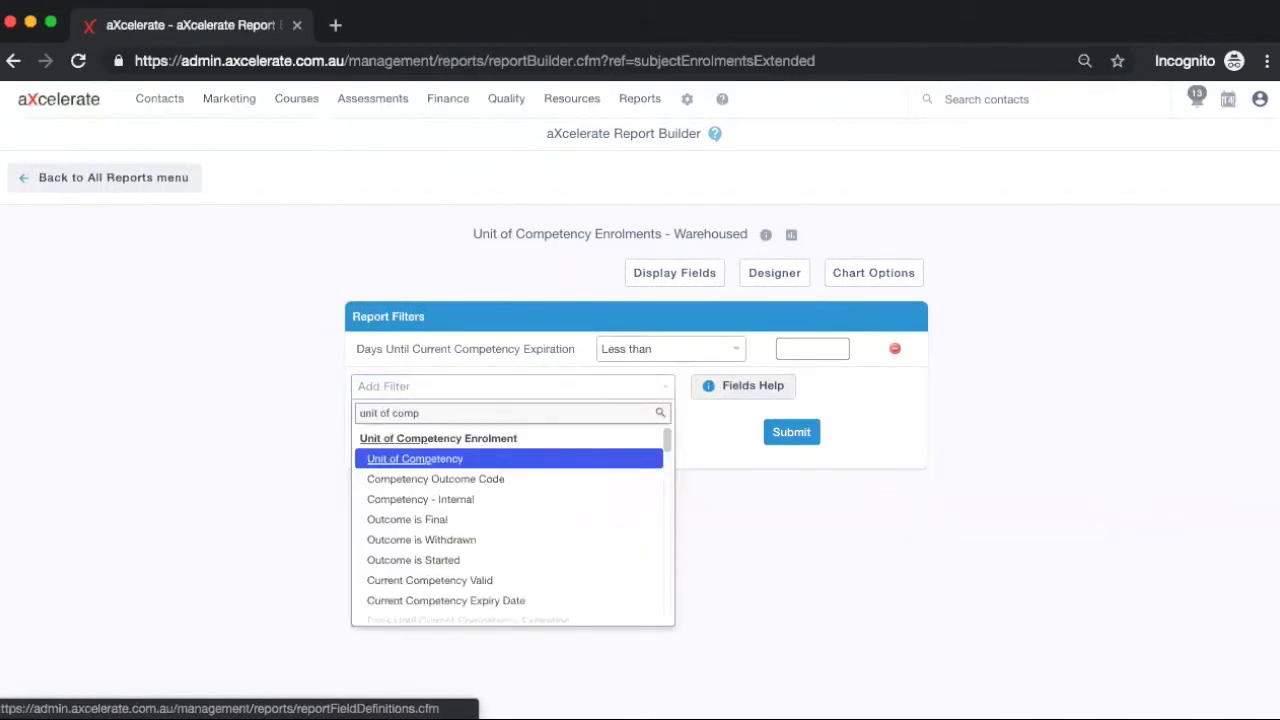
key(Return)
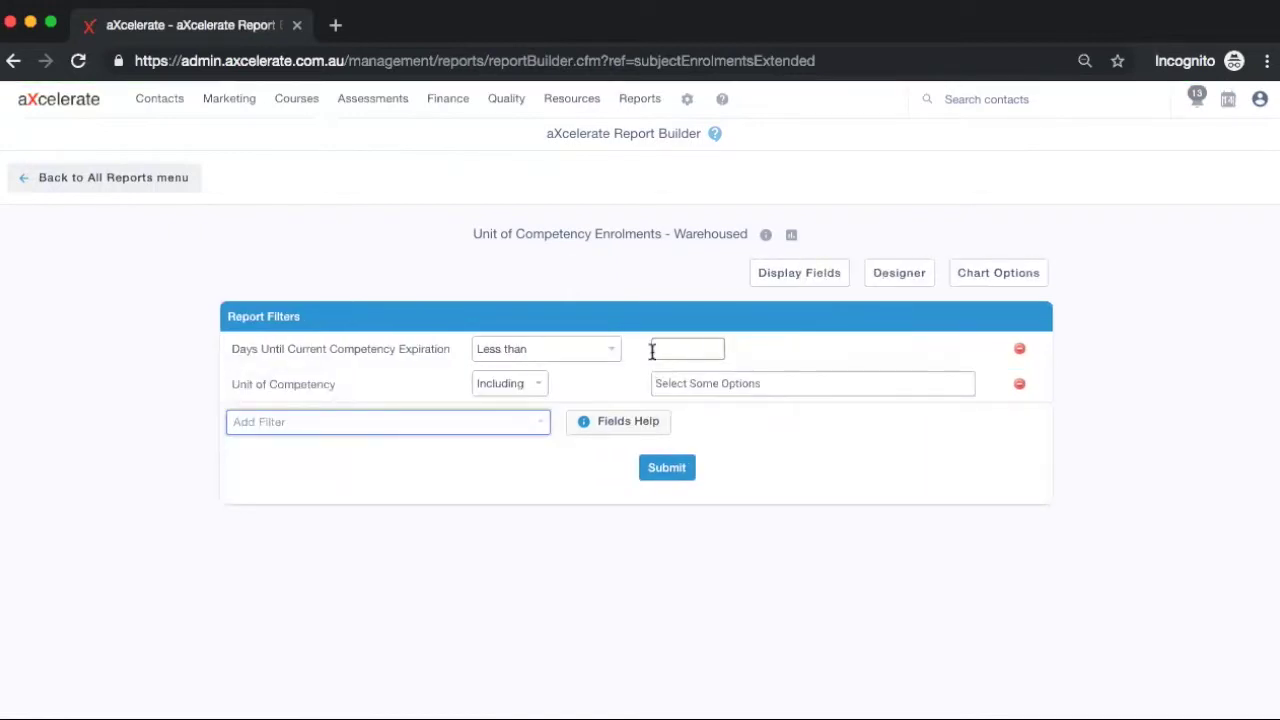
Set the days filter to Equal to 60 and the unit filter to include HLTAID003 Provide first aid
click(576, 358)
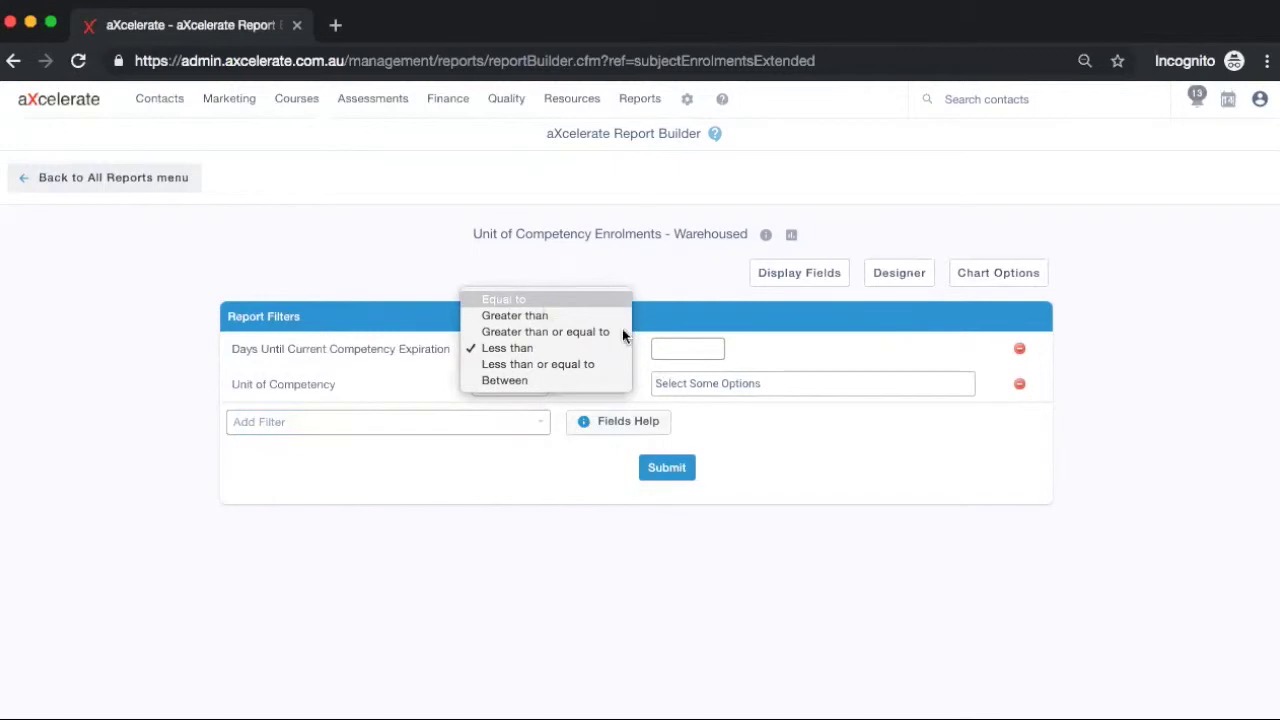
key(Return)
click(666, 346)
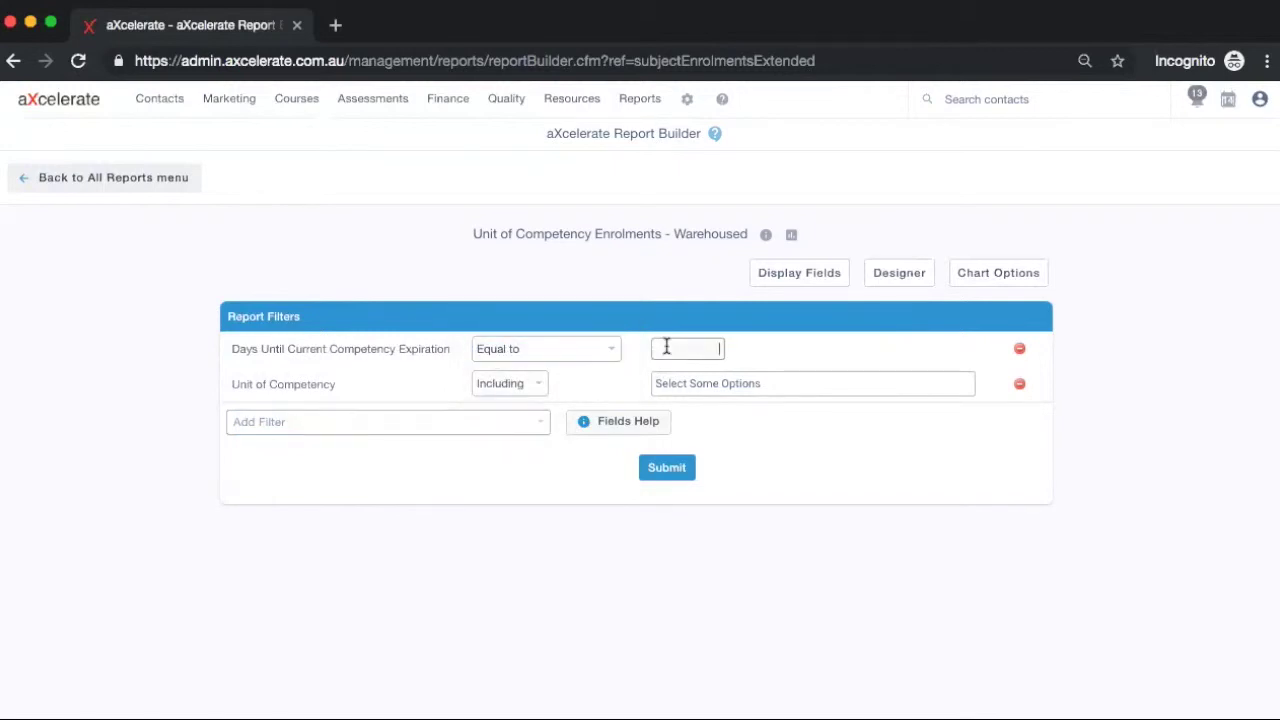
text(60)
click(680, 378)
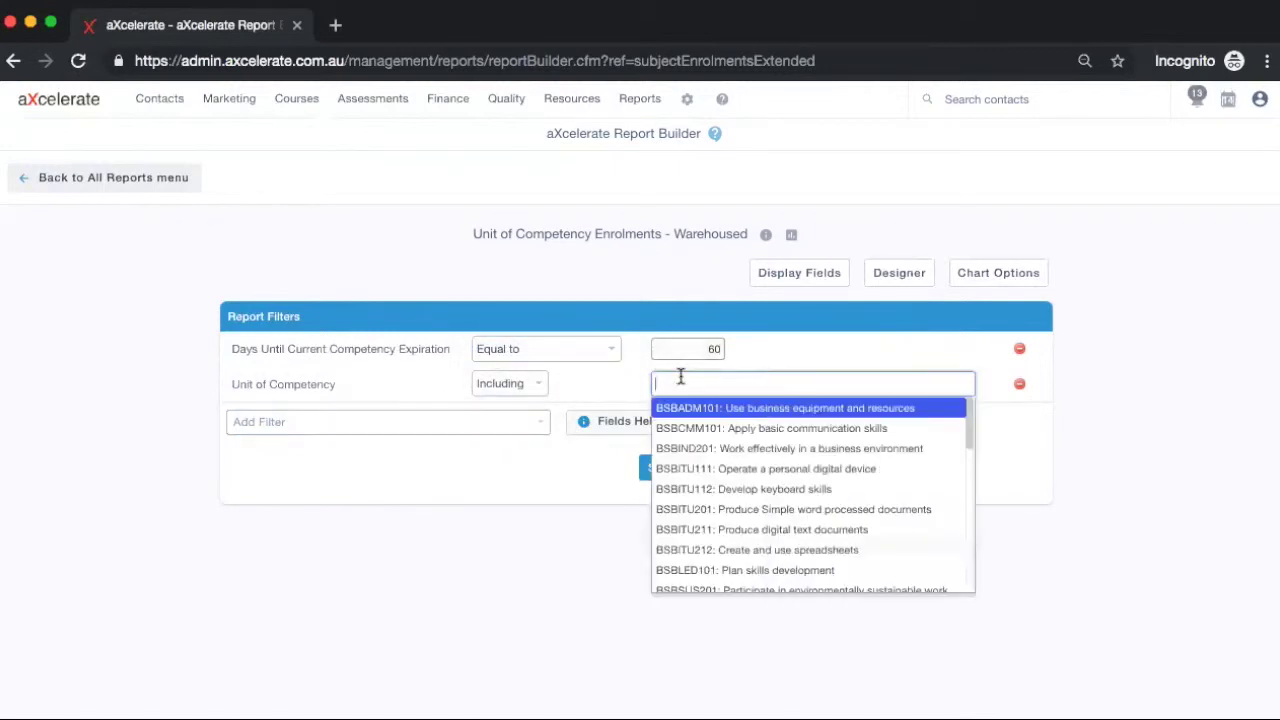
text(hltaid003)
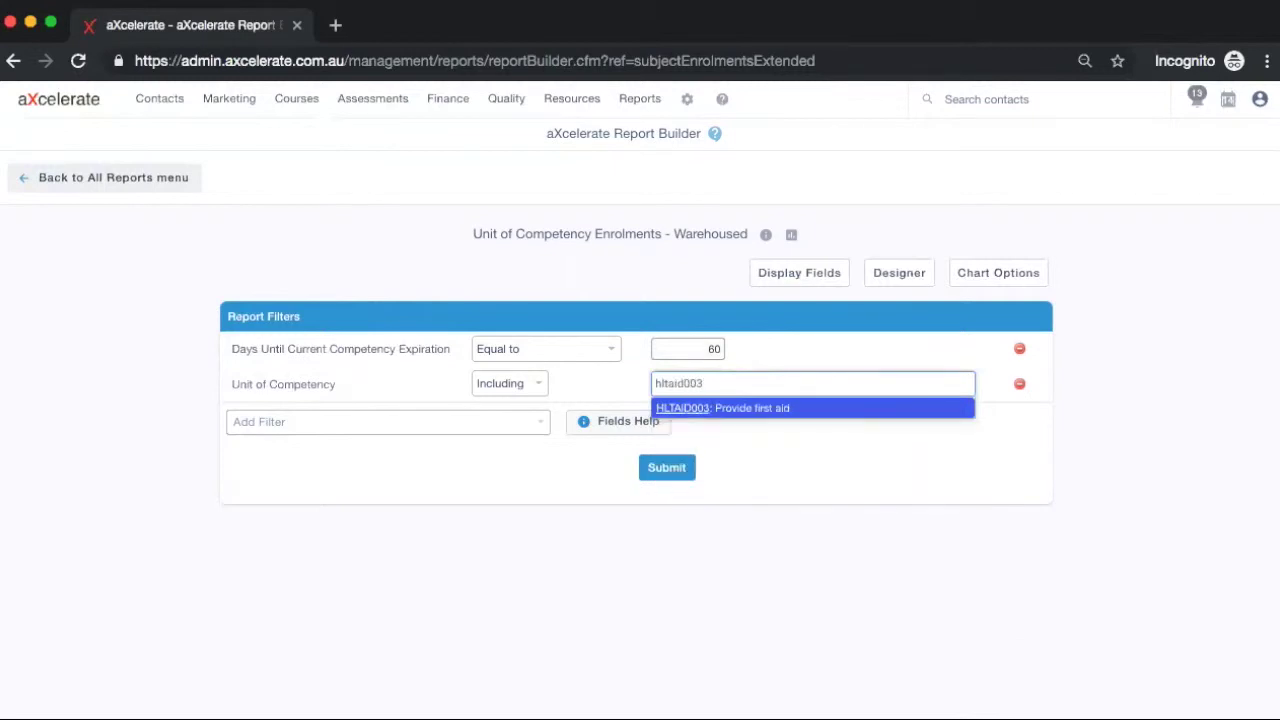
key(Return)
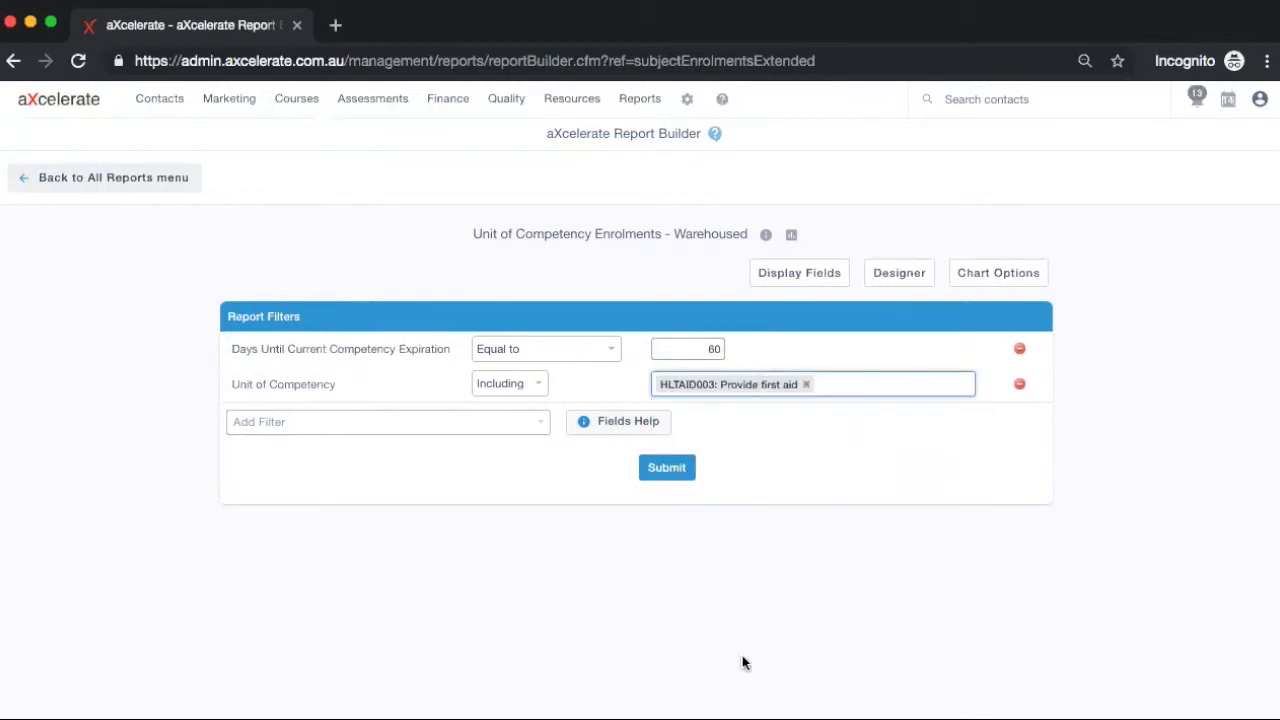
Add Contact ID and Class ID as display fields and finish choosing fields
click(778, 273)
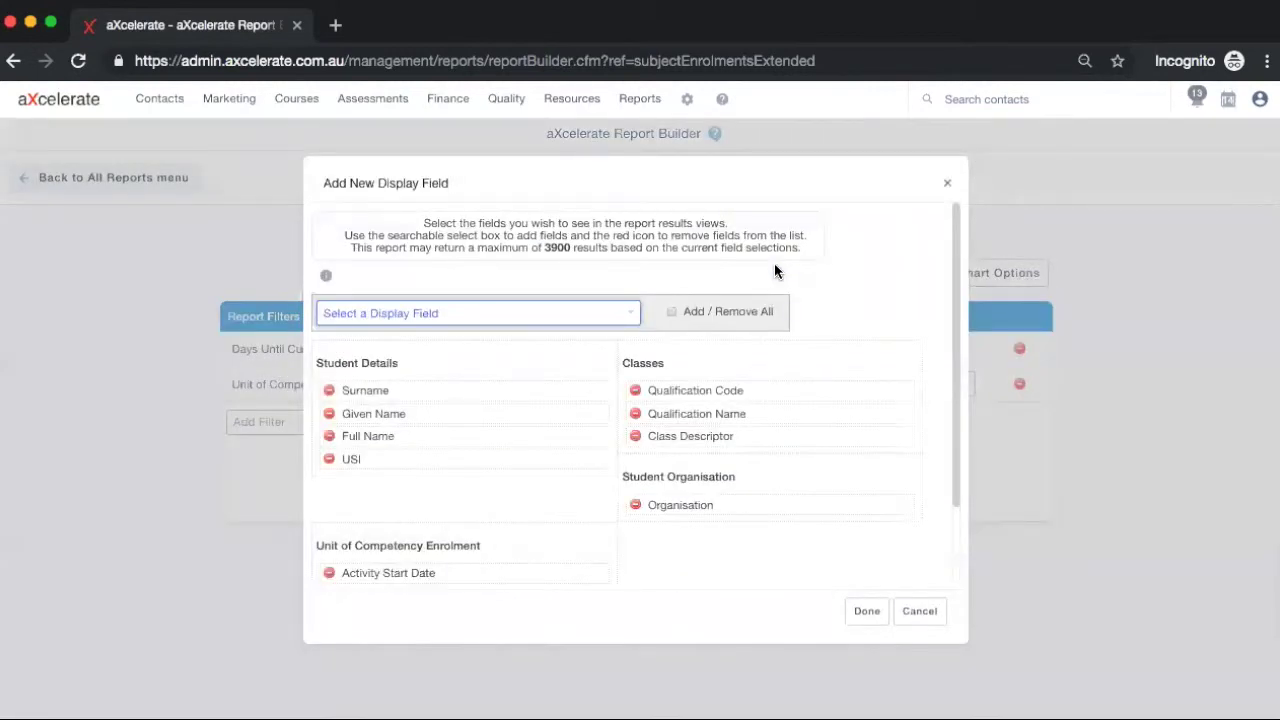
text(contact id)
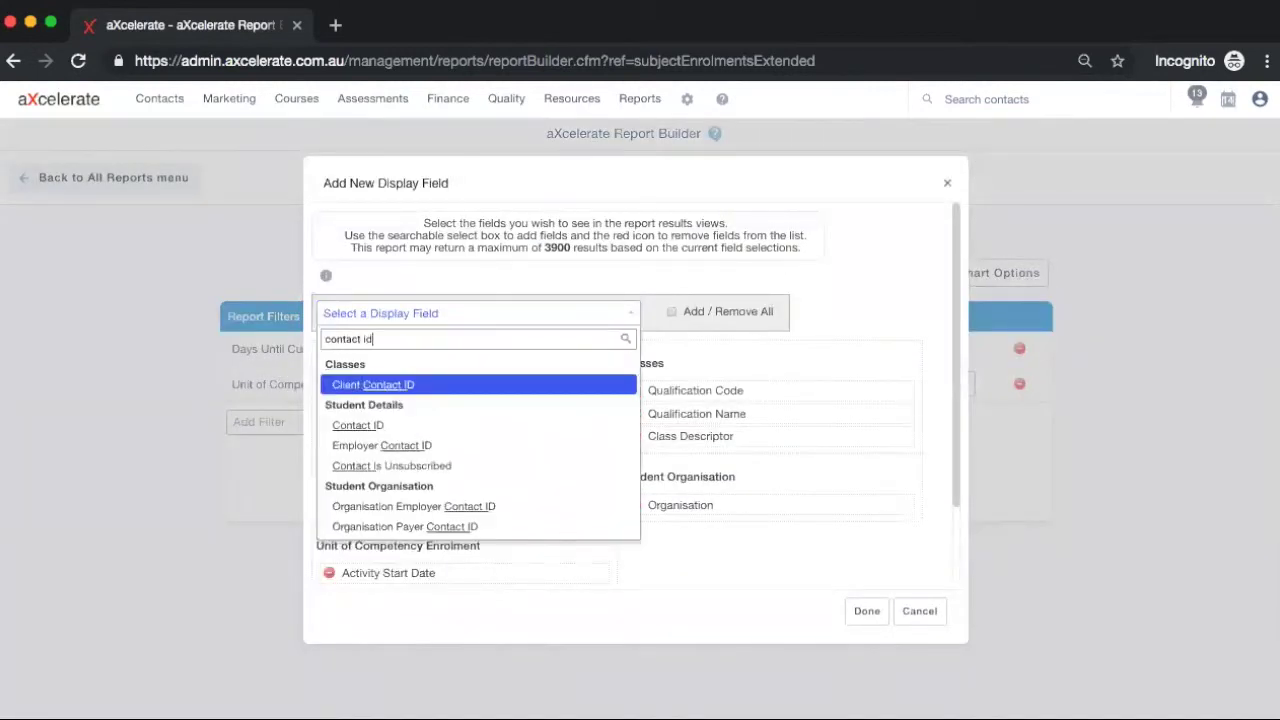
click(471, 430)
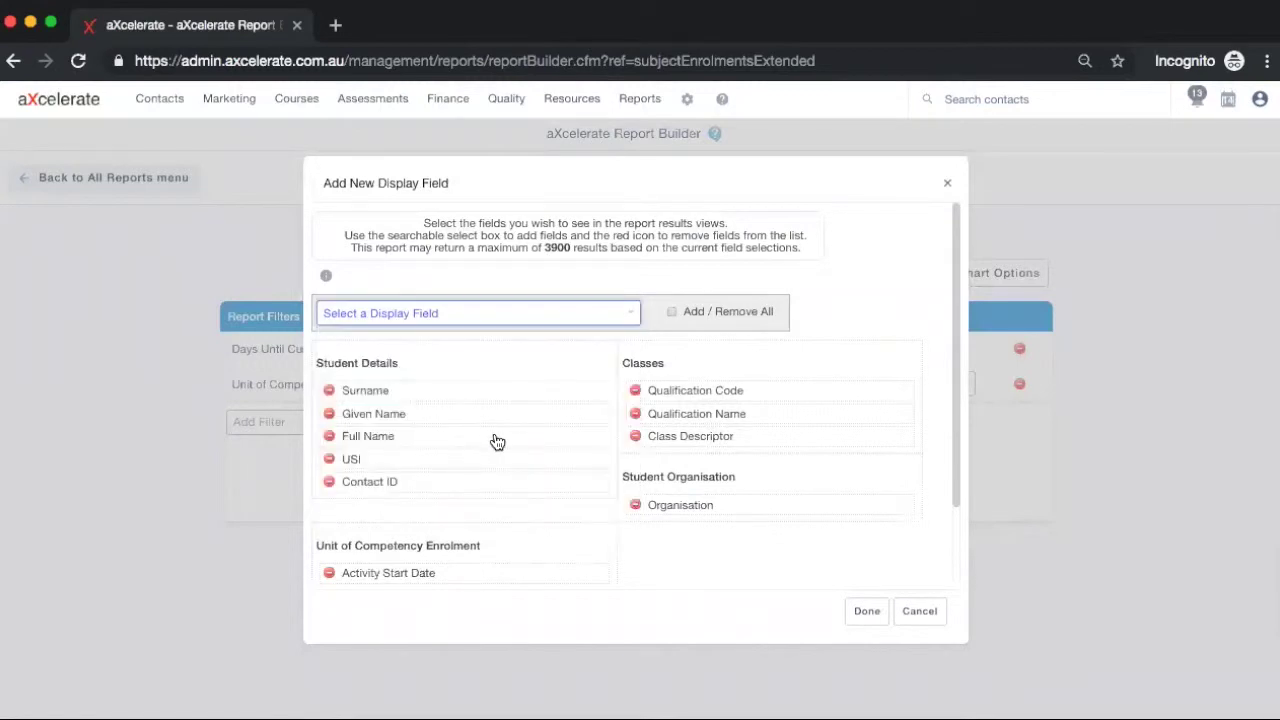
click(506, 318)
text(class id)
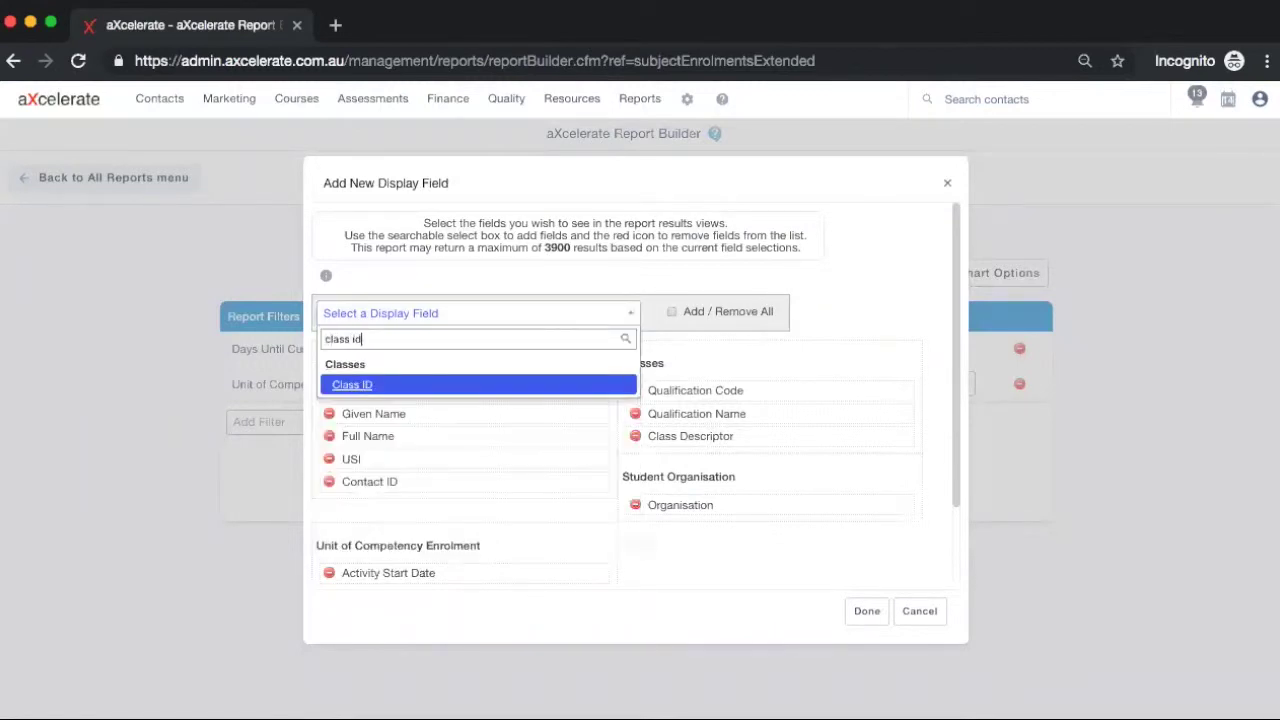
key(Return)
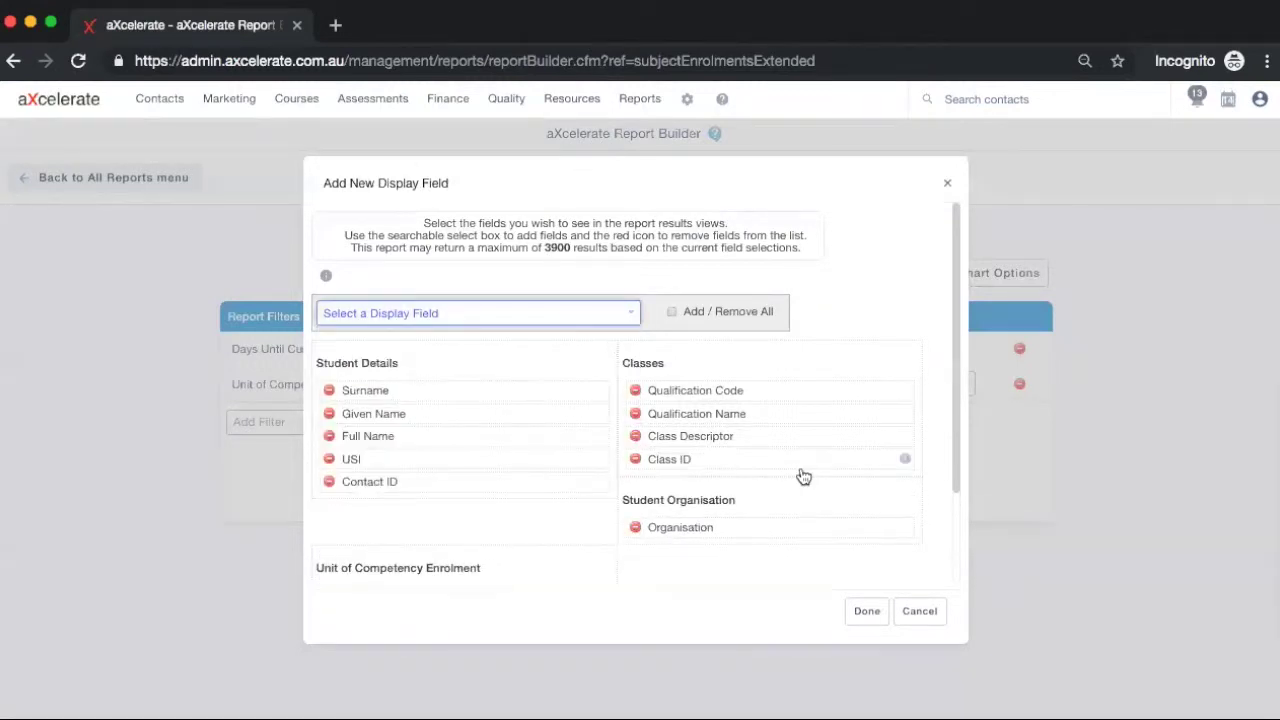
click(872, 612)
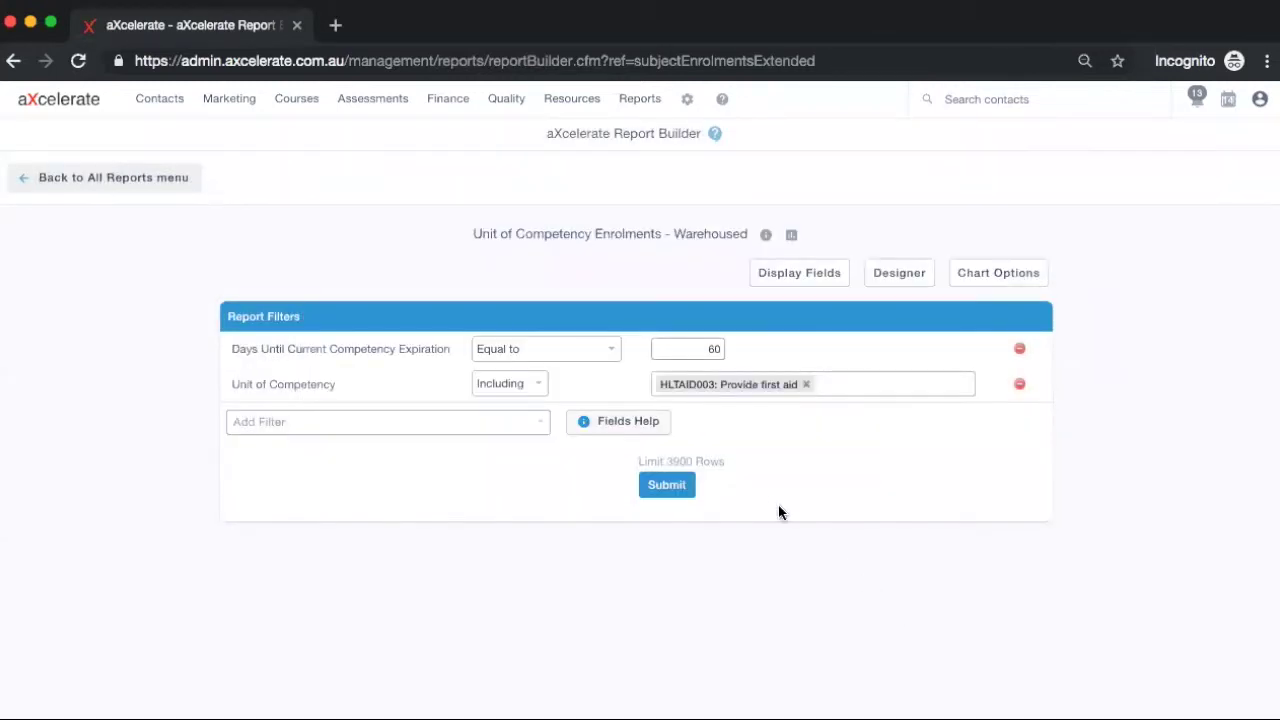
Submit the report and view its results table, which shows 0 entries
click(665, 485)
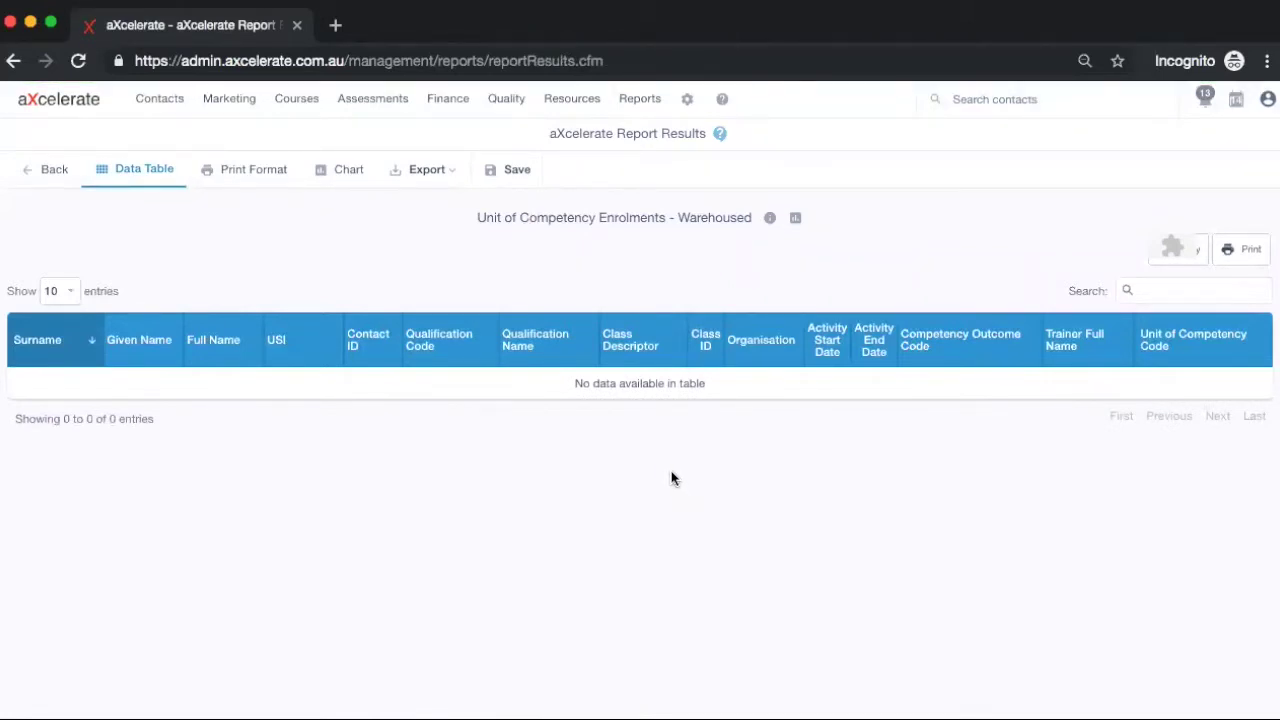
Save the report as 'Workflow - 60 day refresher reminder', shared internally with all administrator roles
click(514, 168)
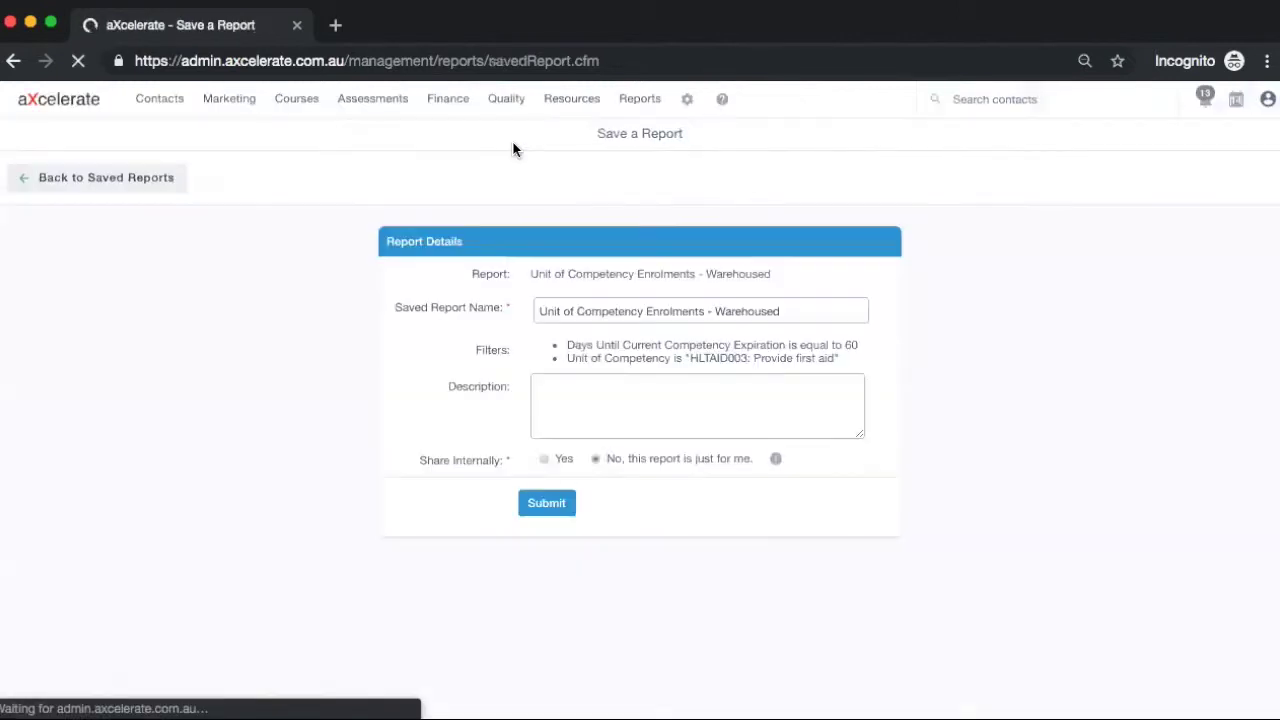
triple_click(612, 302)
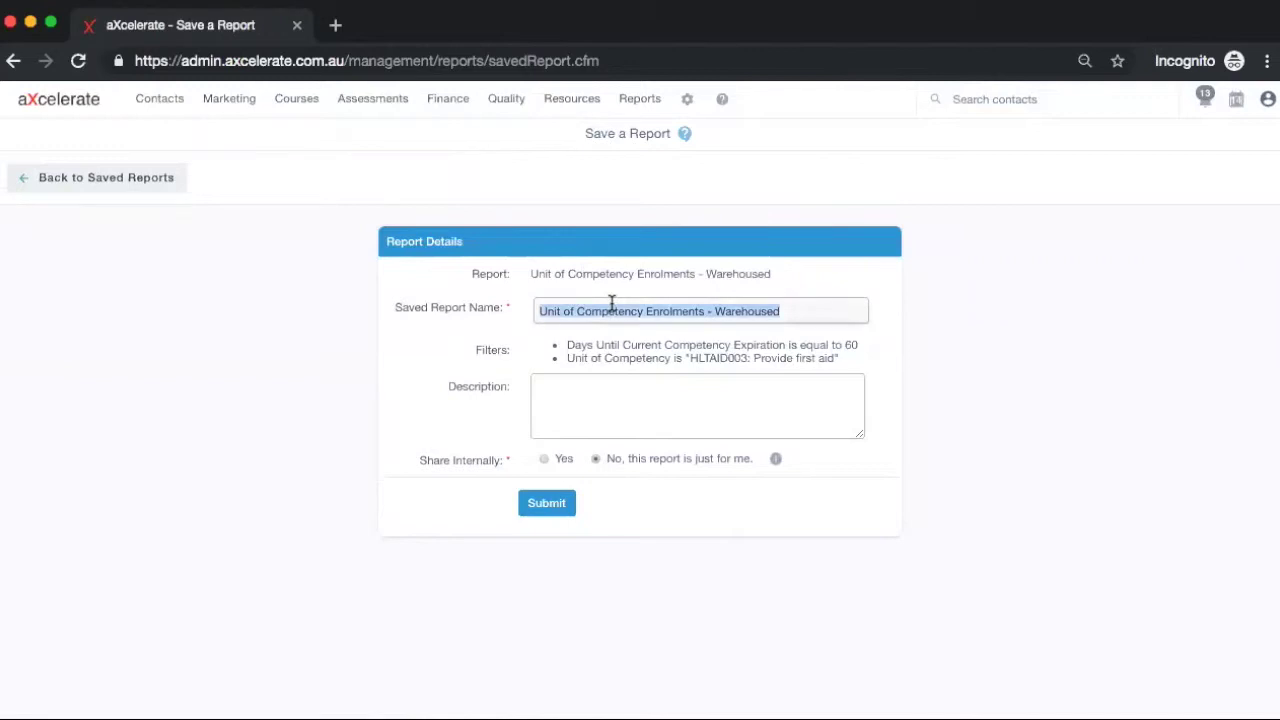
text(workflow)
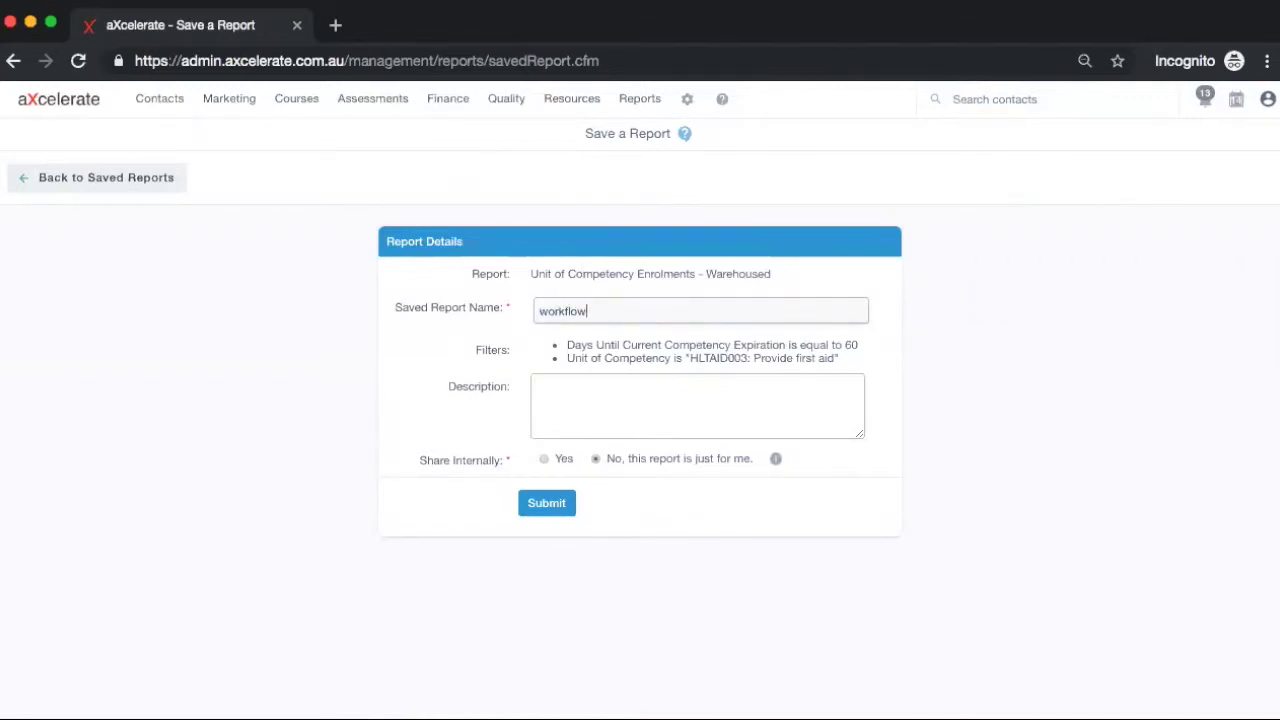
text(W)
text(flow - 60 day refresher reminder)
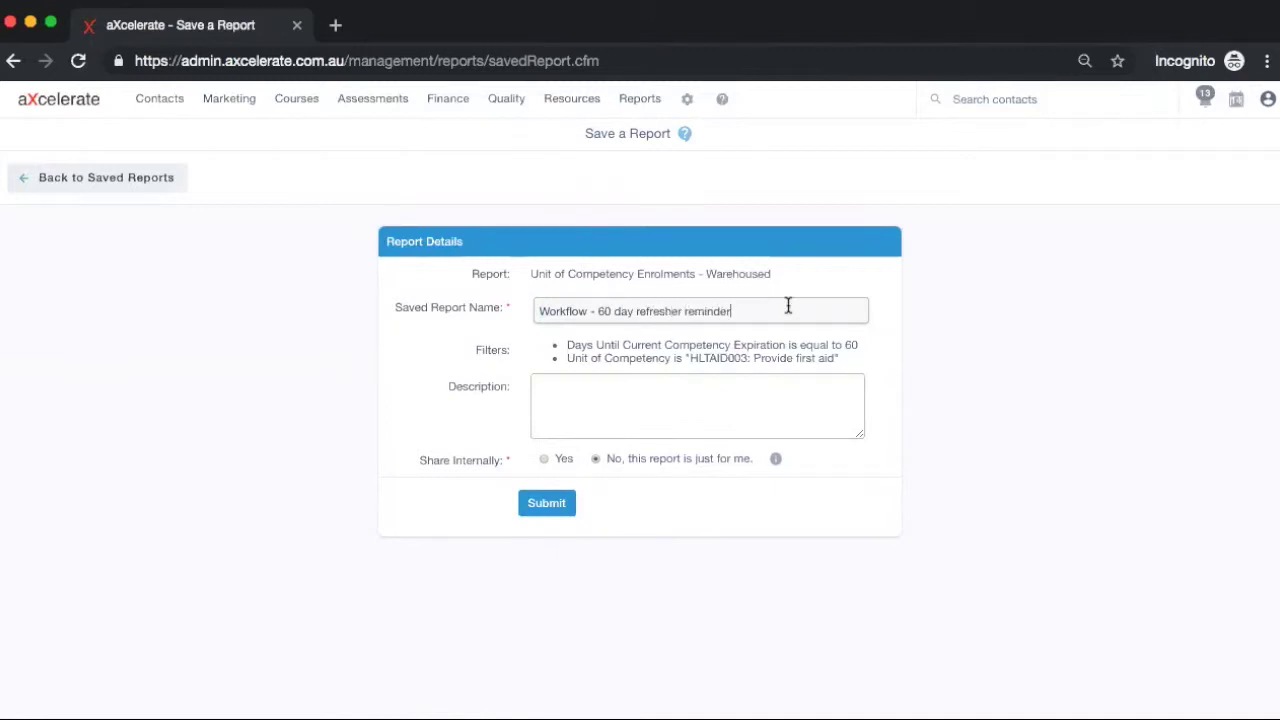
click(563, 459)
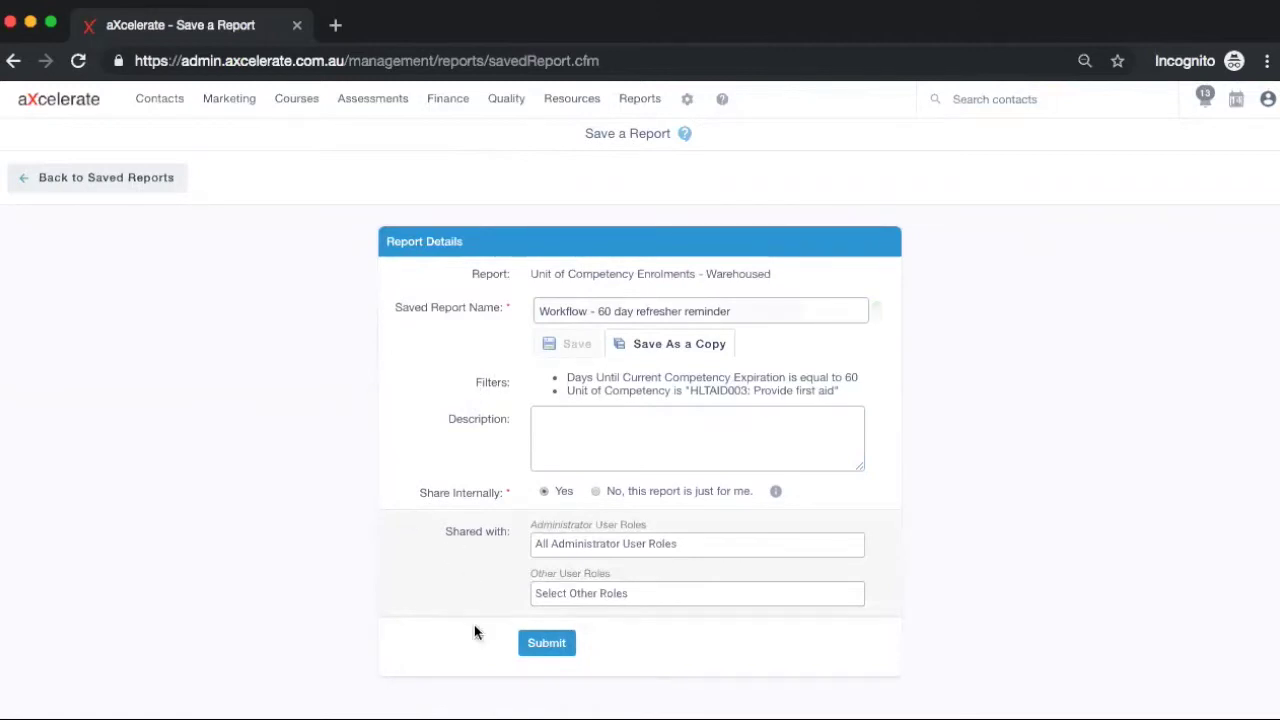
Submit the saved report, then go to Workflow > Automated Tasks > Schedules
click(530, 647)
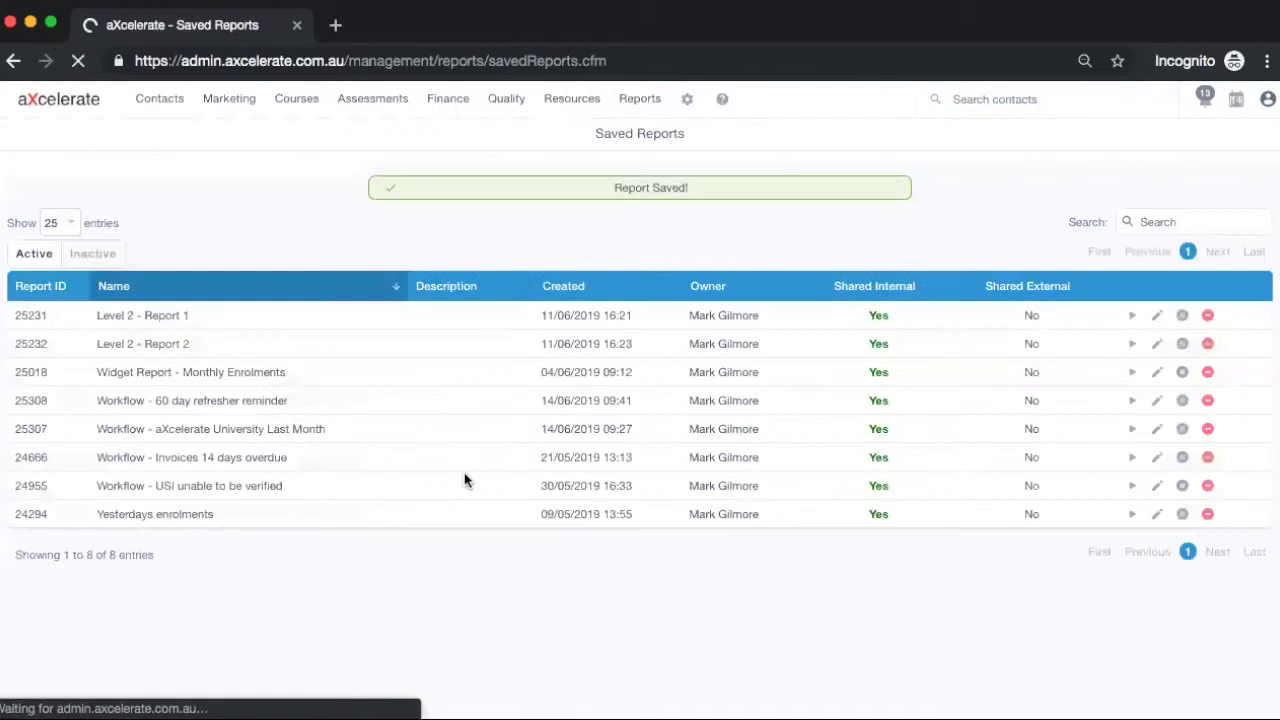
mouse_move(686, 128)
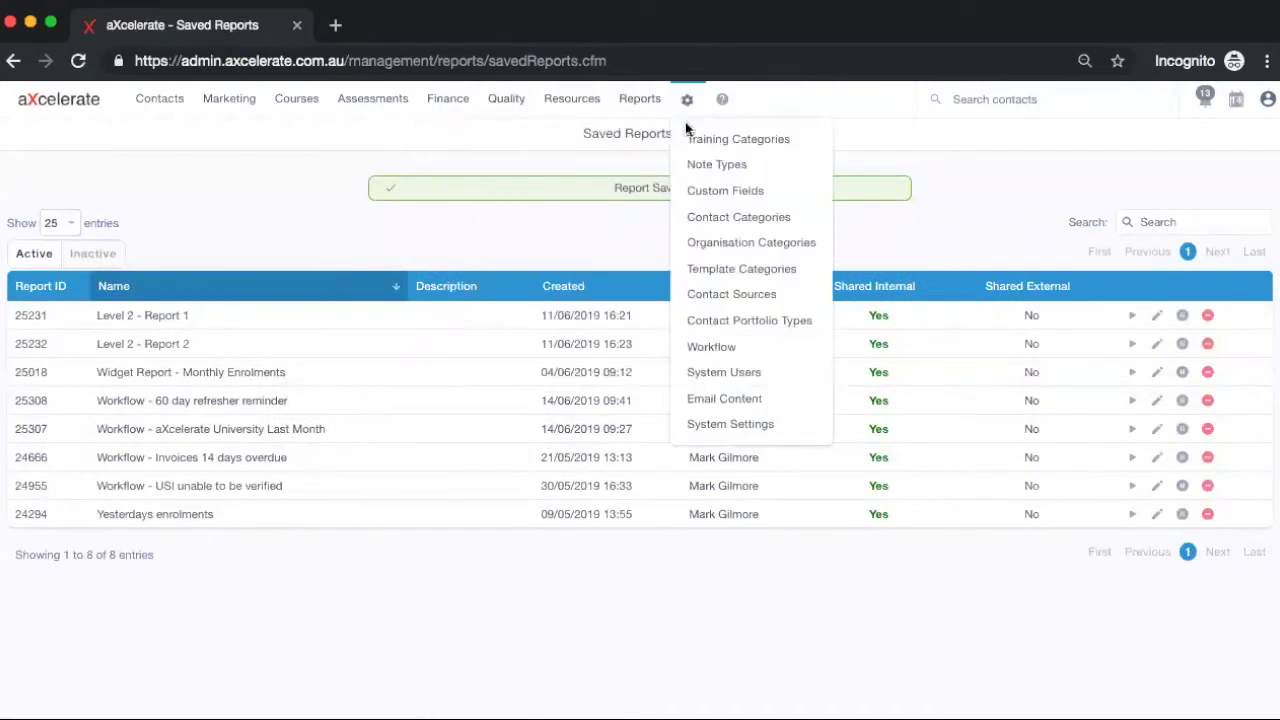
click(718, 348)
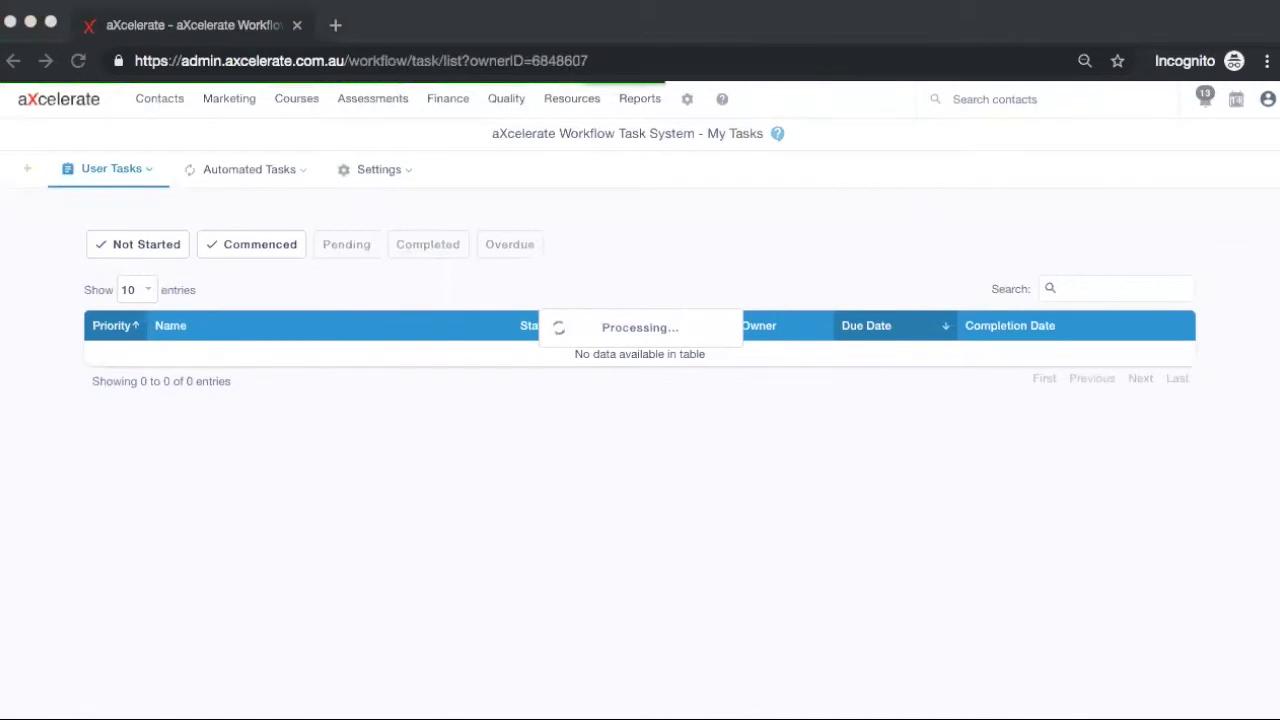
mouse_move(230, 172)
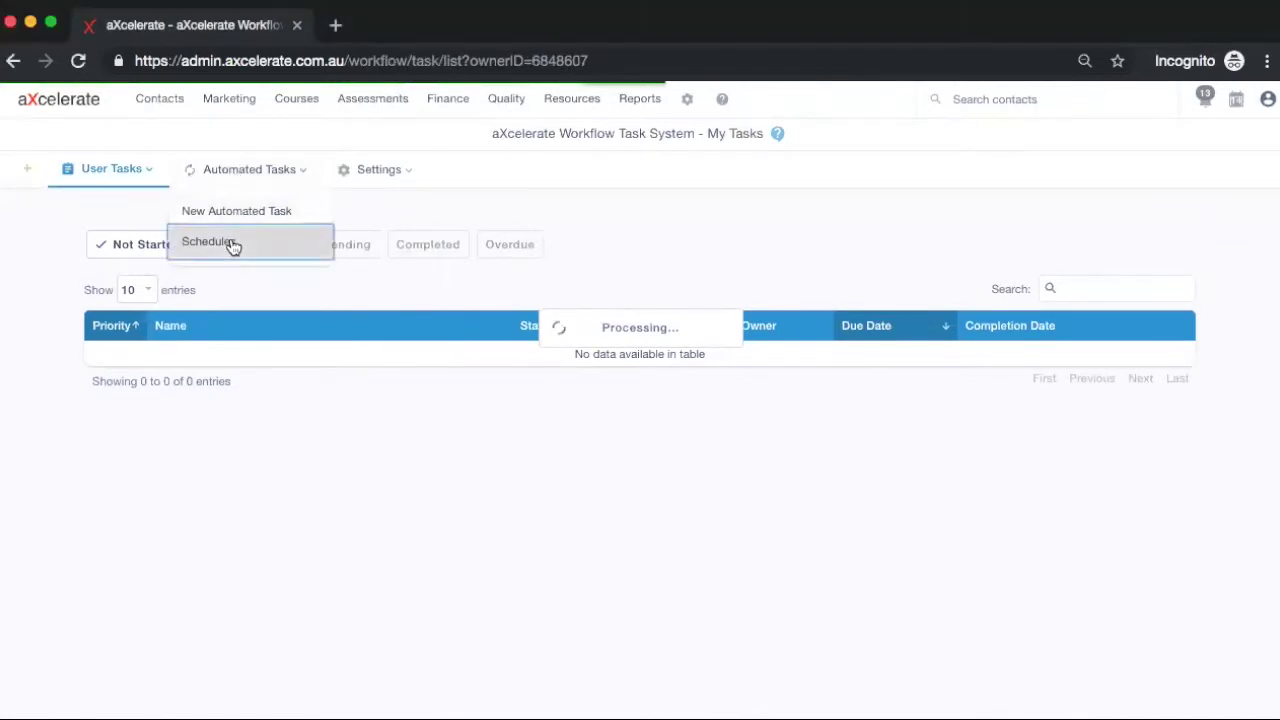
click(232, 243)
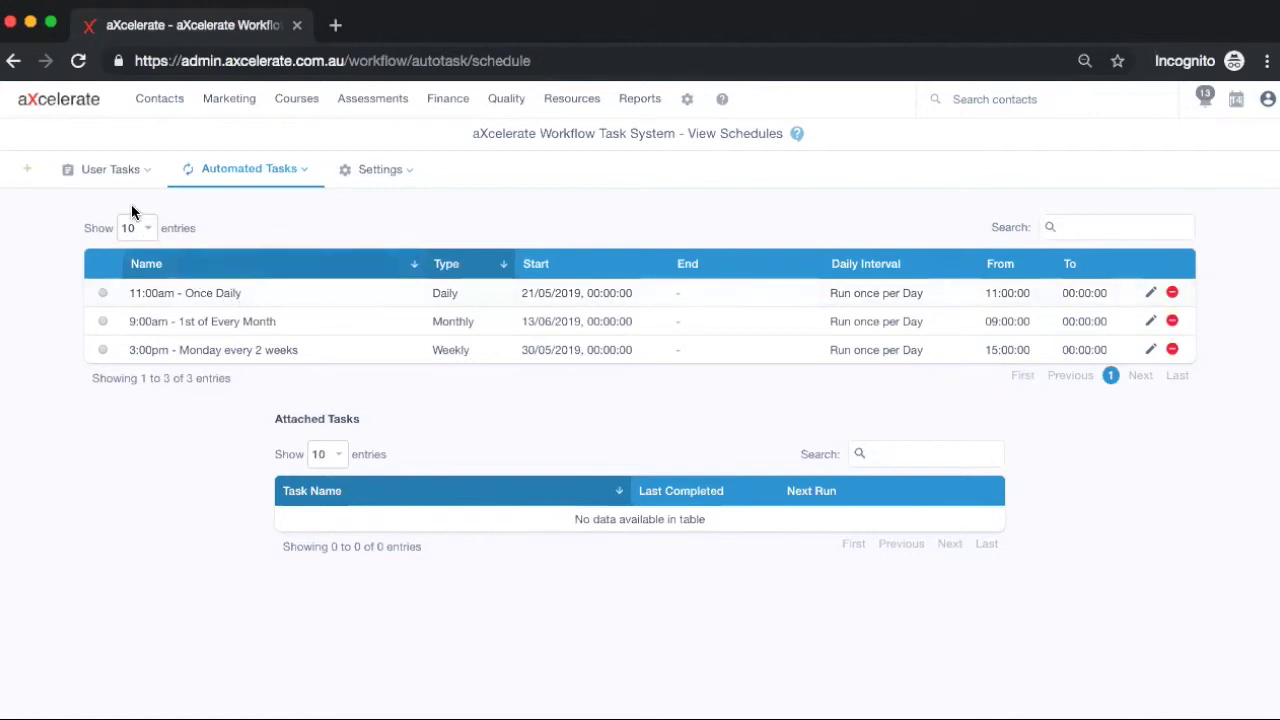
Create and save a schedule named '1pm - Daily' running every 1 day at 1:00 PM
click(30, 176)
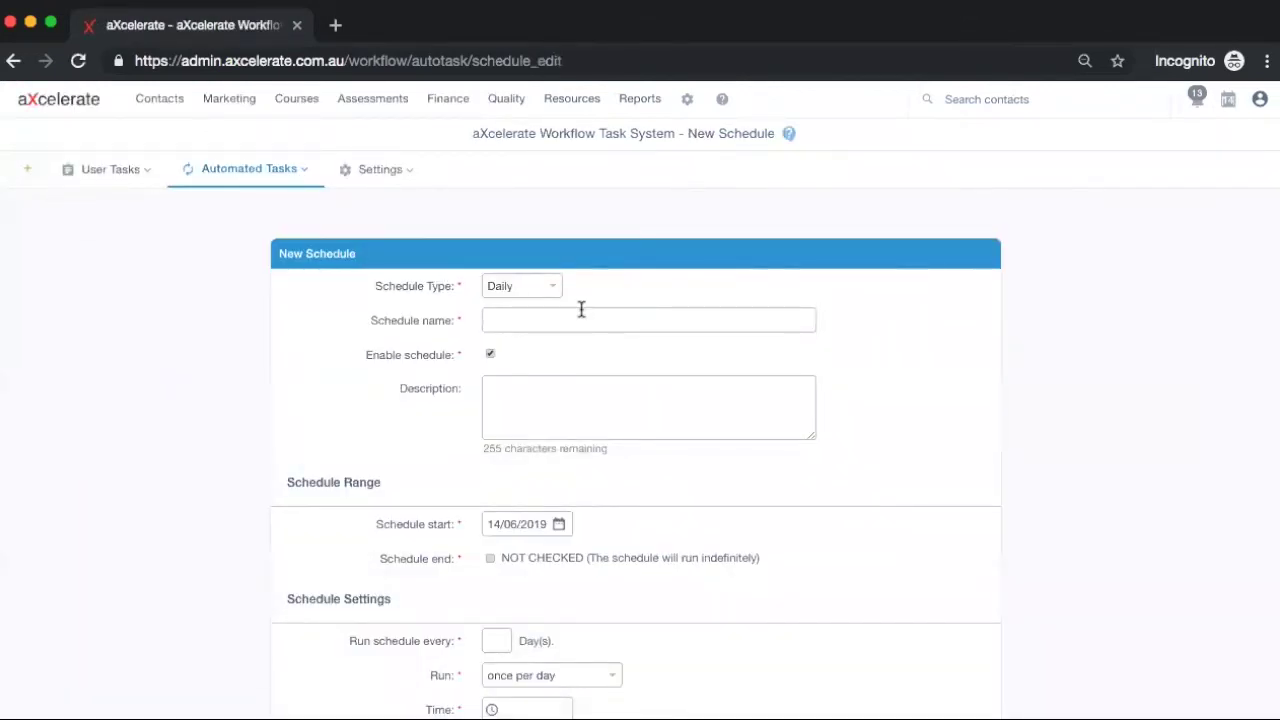
click(587, 312)
text(1pm )
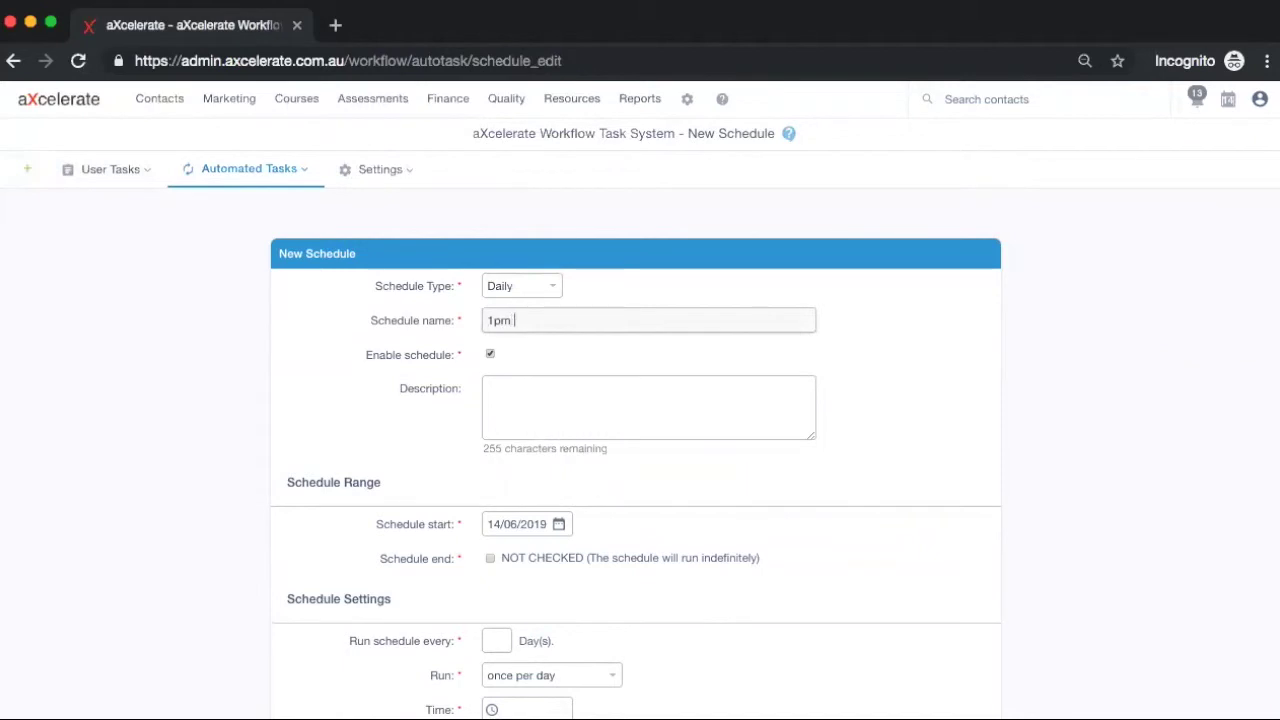
text(- Daily)
scroll(563, 314, down, 3)
click(500, 522)
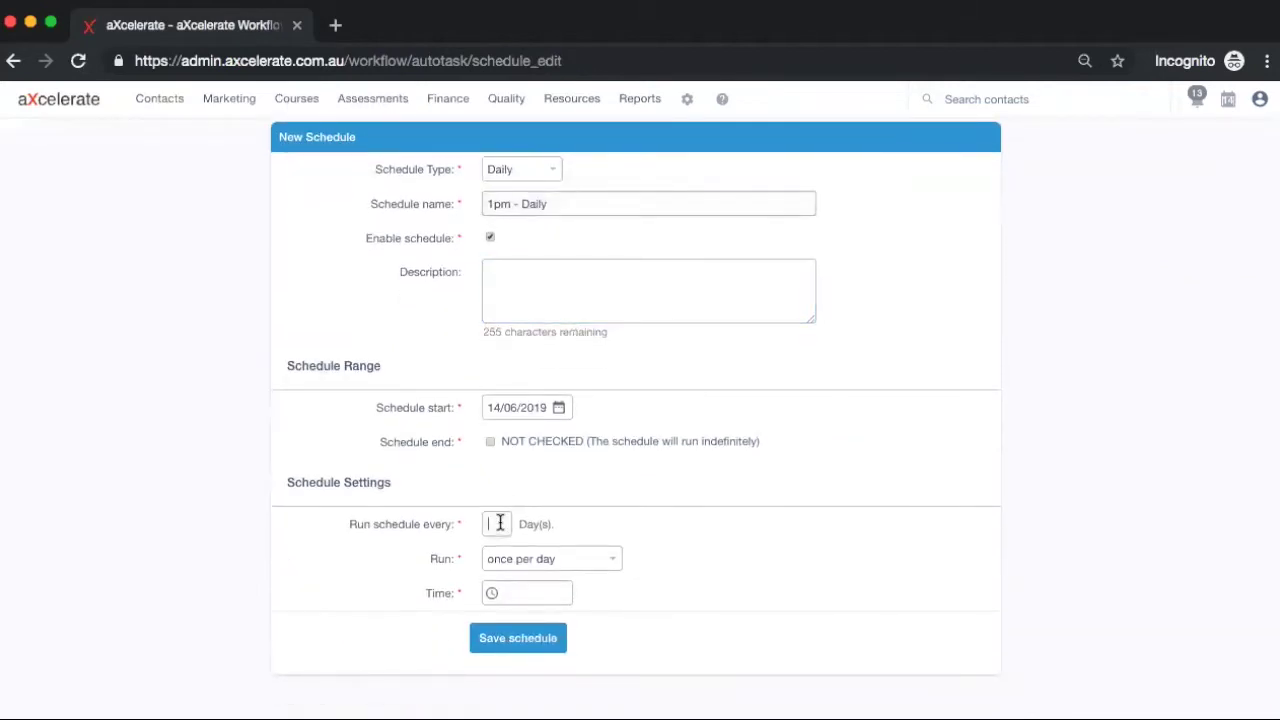
text(1)
click(533, 597)
text(1pm)
click(823, 614)
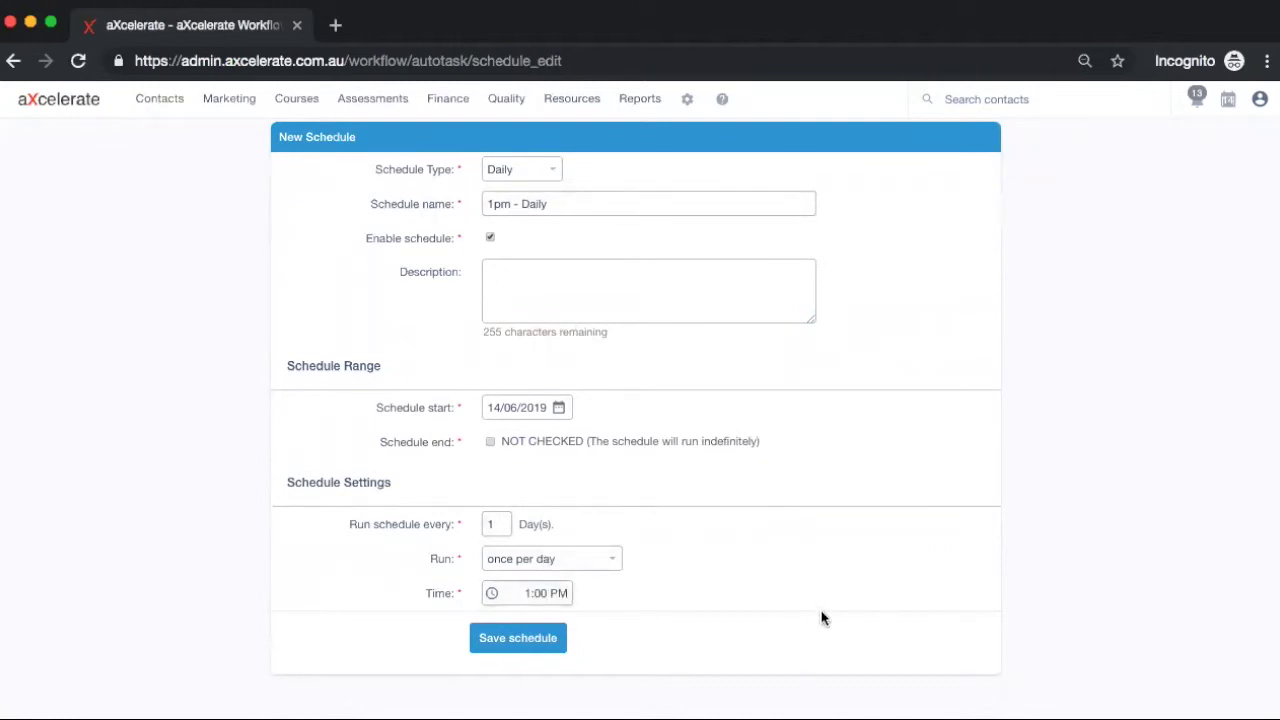
click(533, 641)
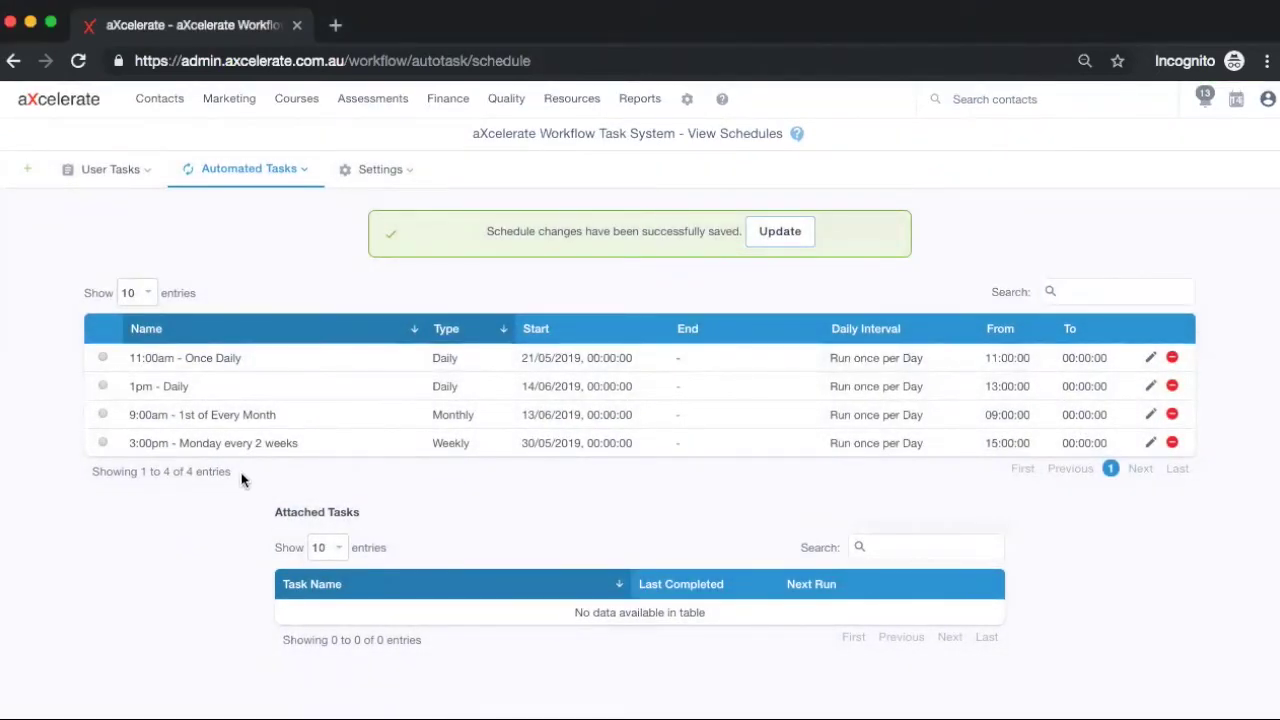
Start a new autotask named 'Refresher email reminder' with the Send Contact Template action
click(240, 184)
click(238, 211)
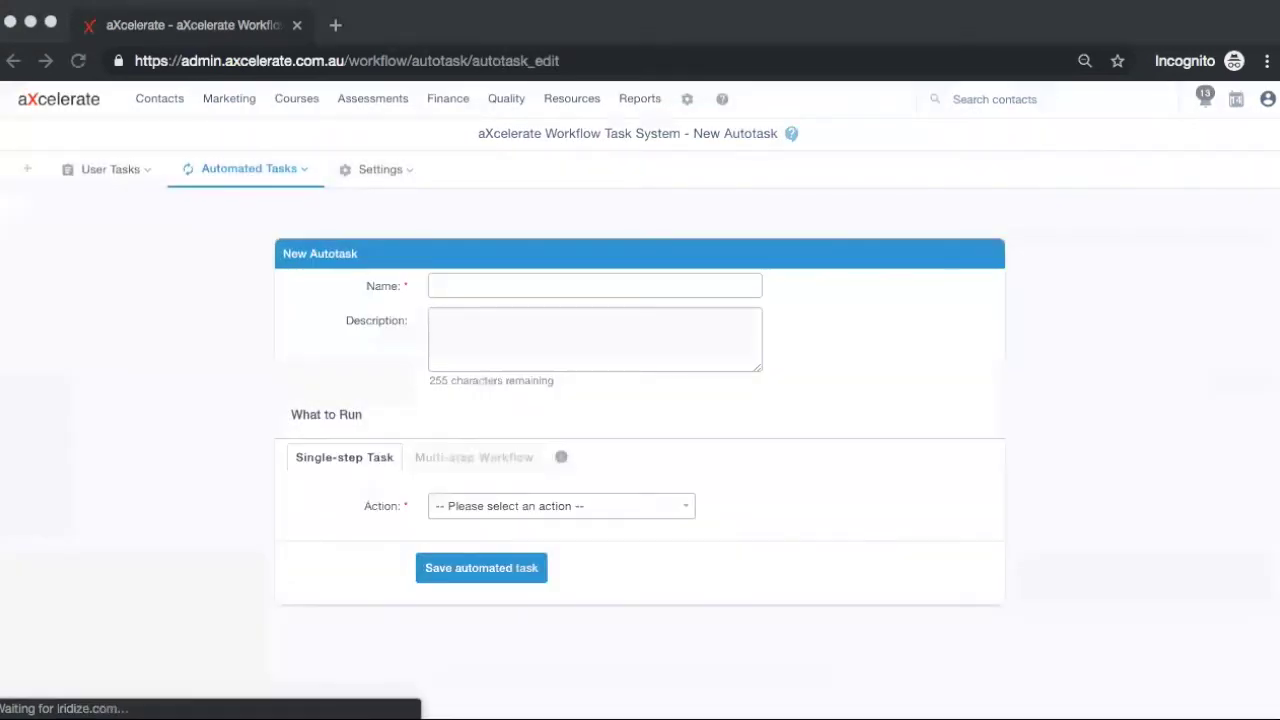
click(507, 286)
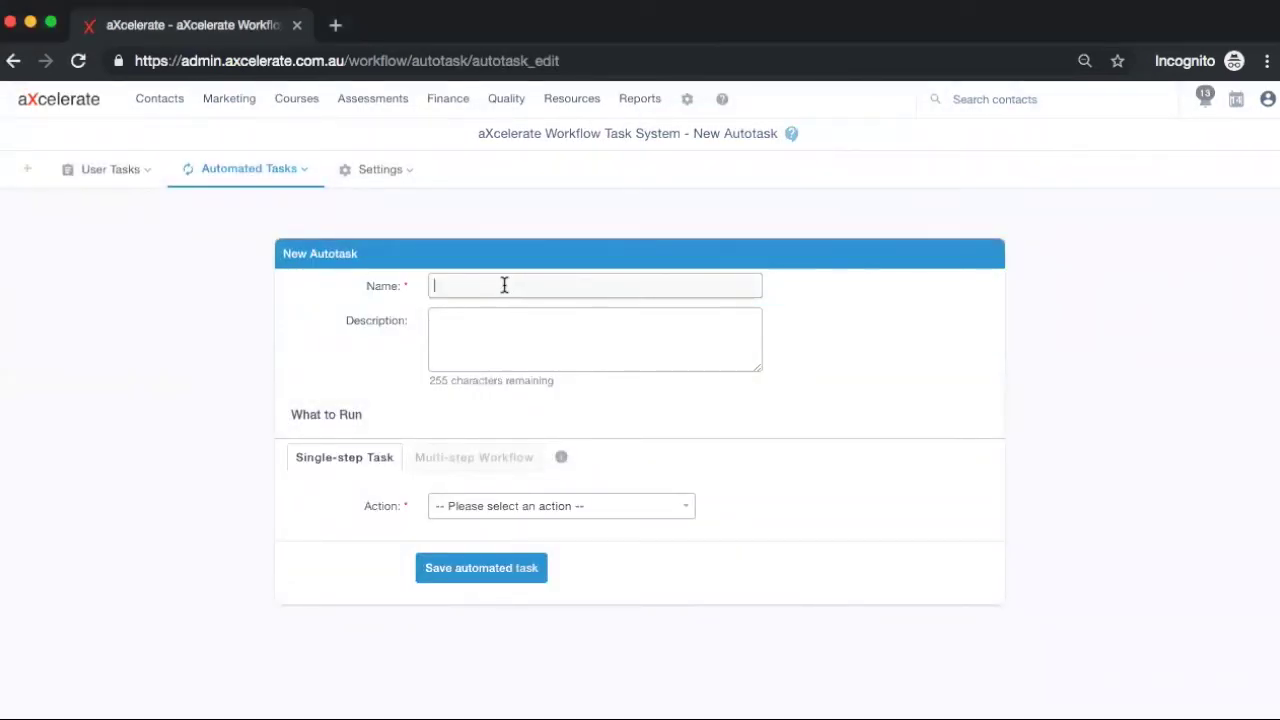
text(Refresher email reminder)
click(520, 506)
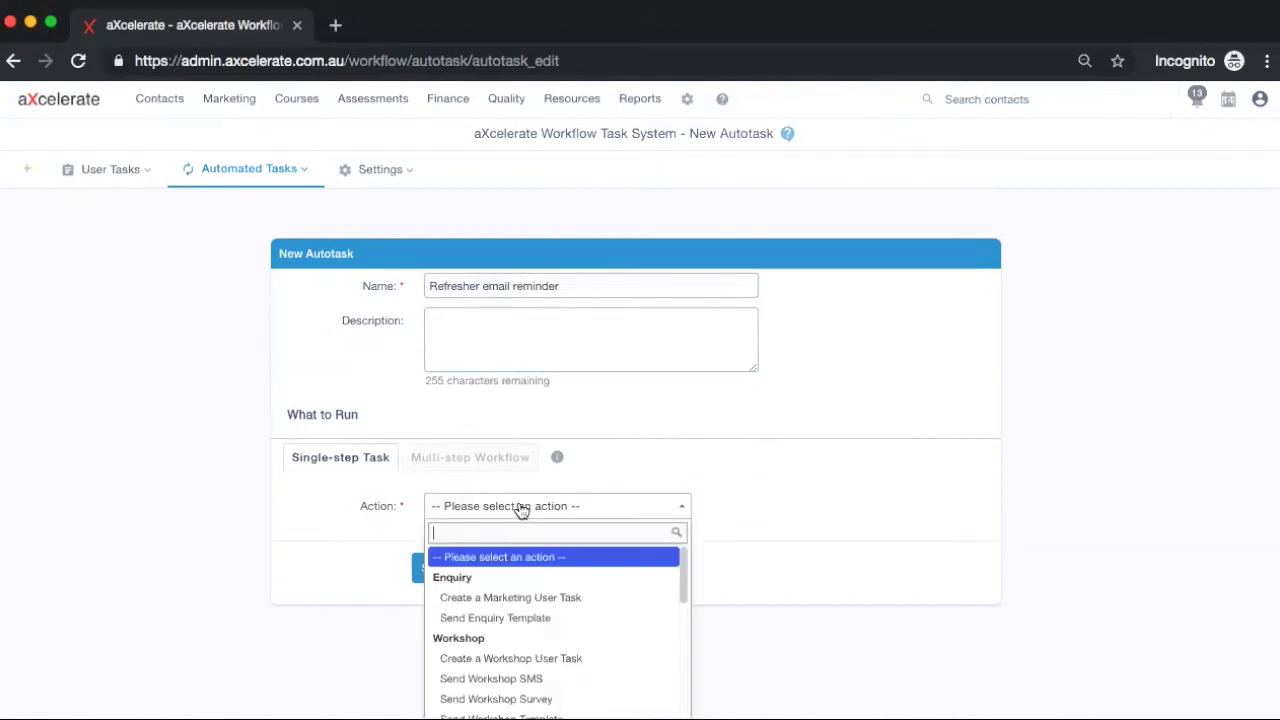
text(contac)
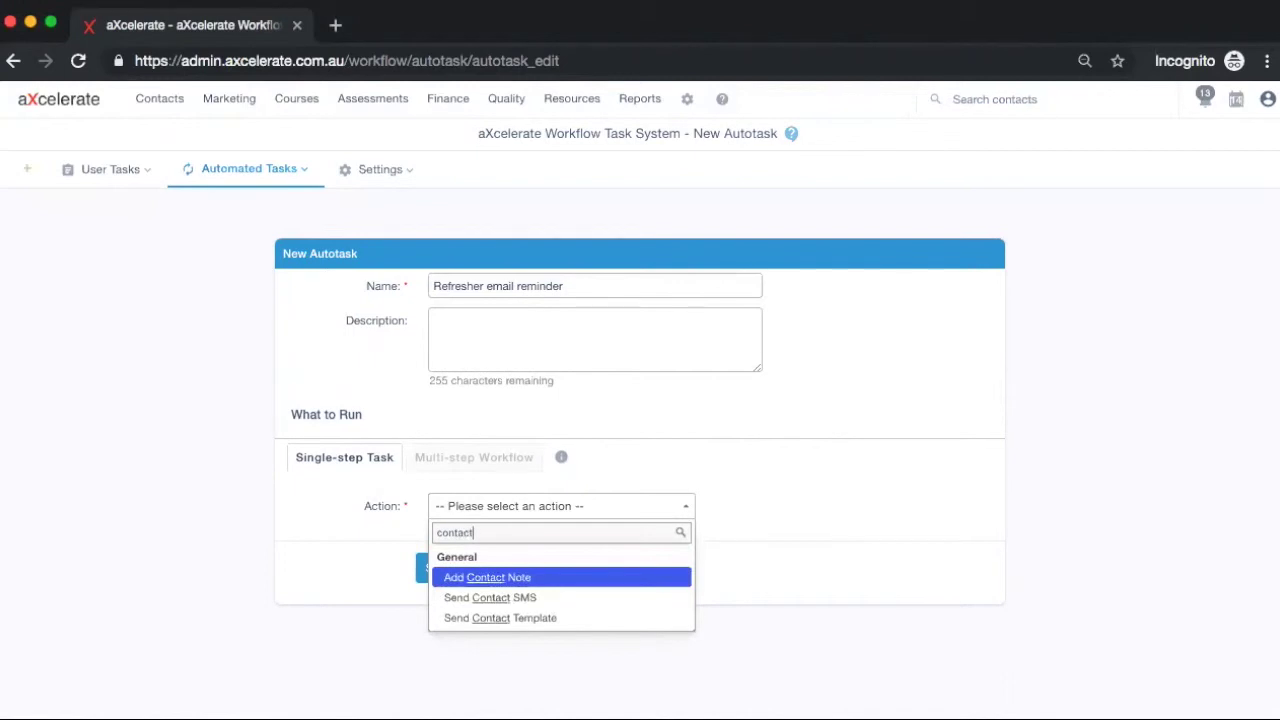
text(t)
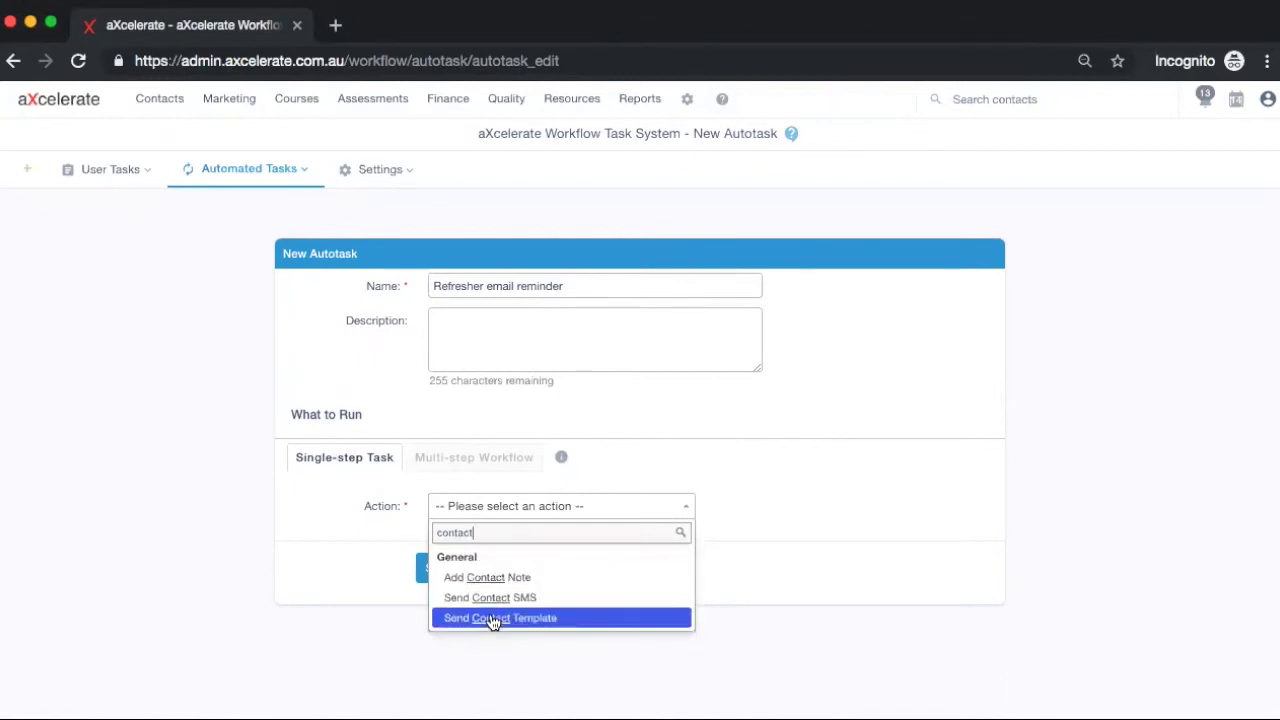
click(496, 620)
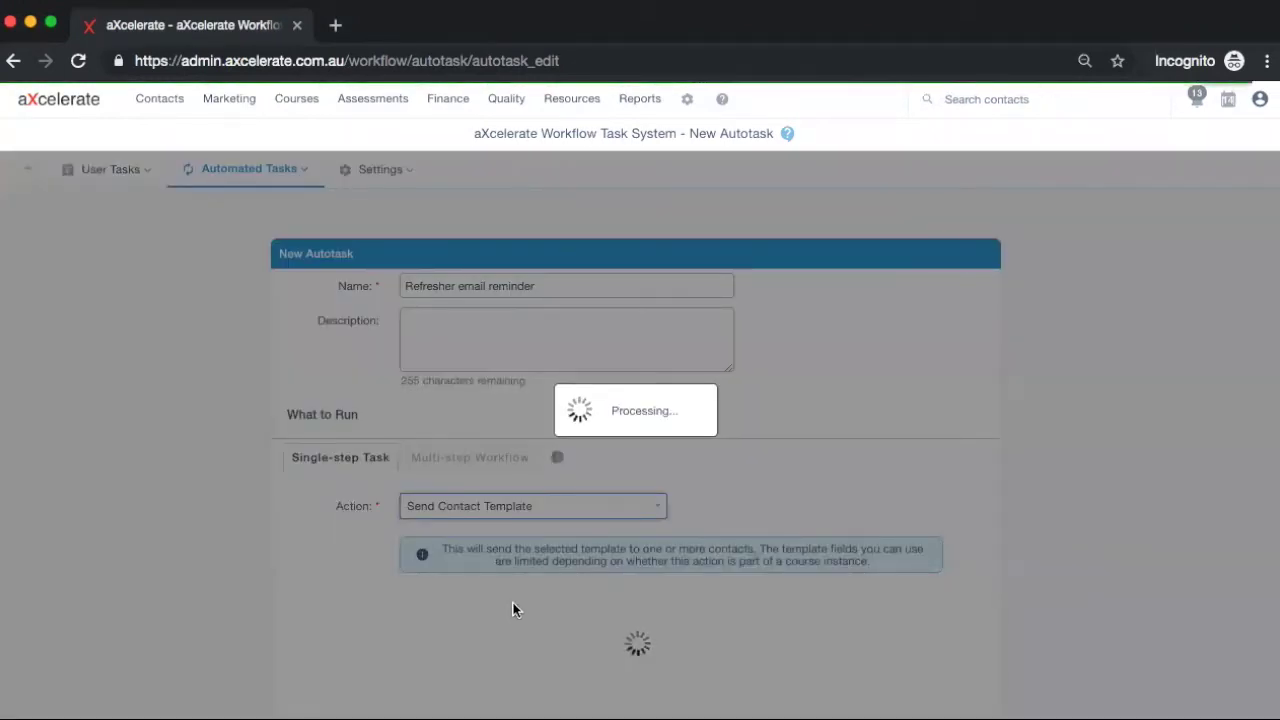
Set trigger to Report Row Event on 'Workflow - 60 day refresher reminder', scheduled 1pm - Daily
scroll(600, 477, down, 4)
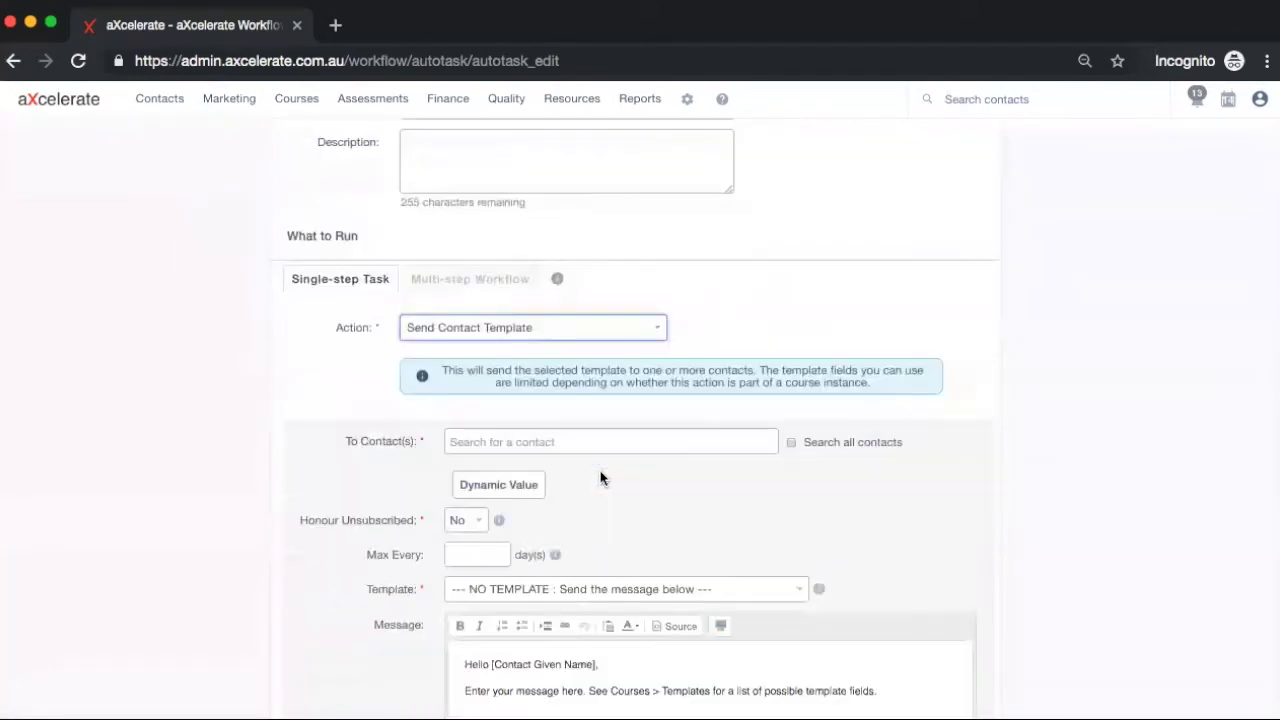
scroll(602, 476, down, 4)
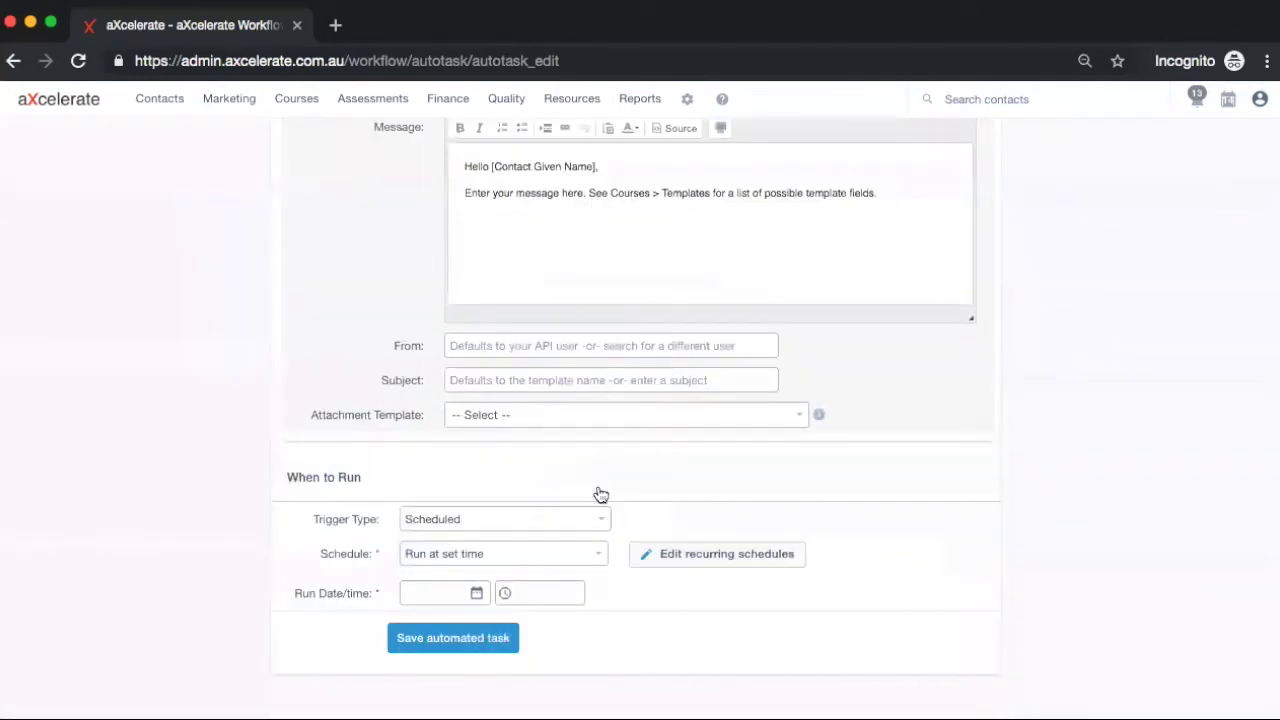
click(499, 525)
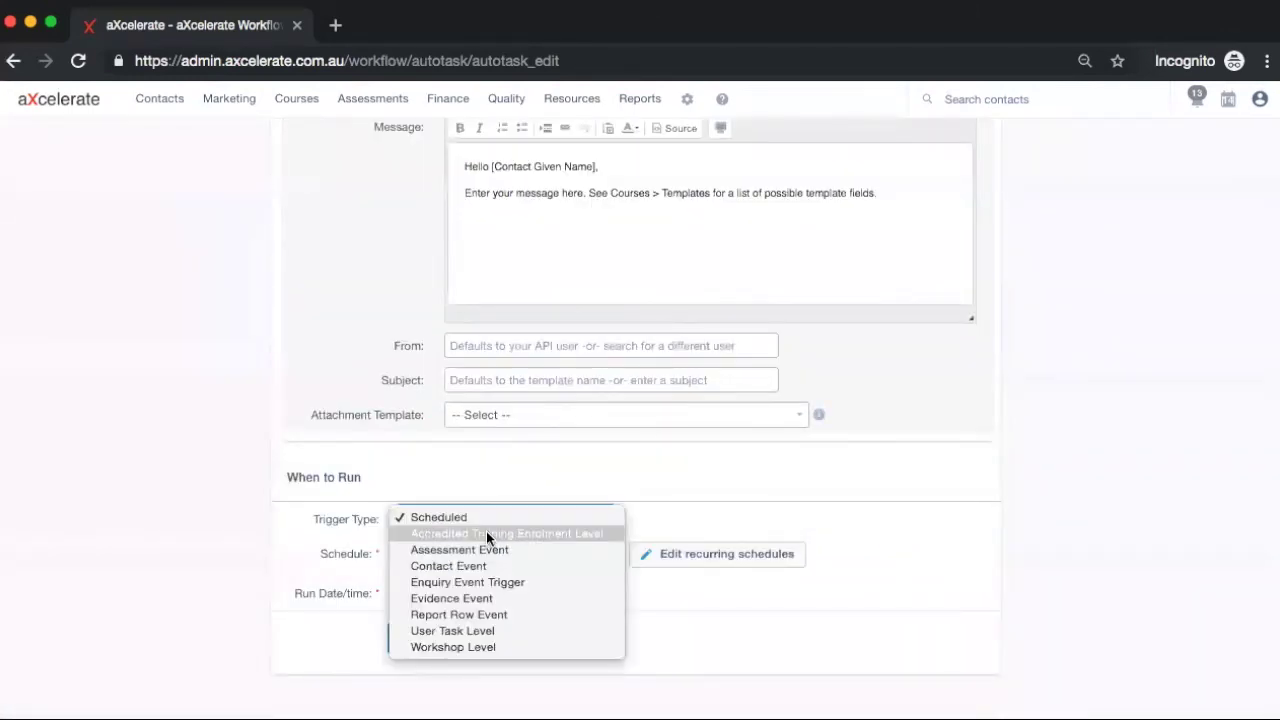
click(478, 611)
scroll(531, 571, down, 1)
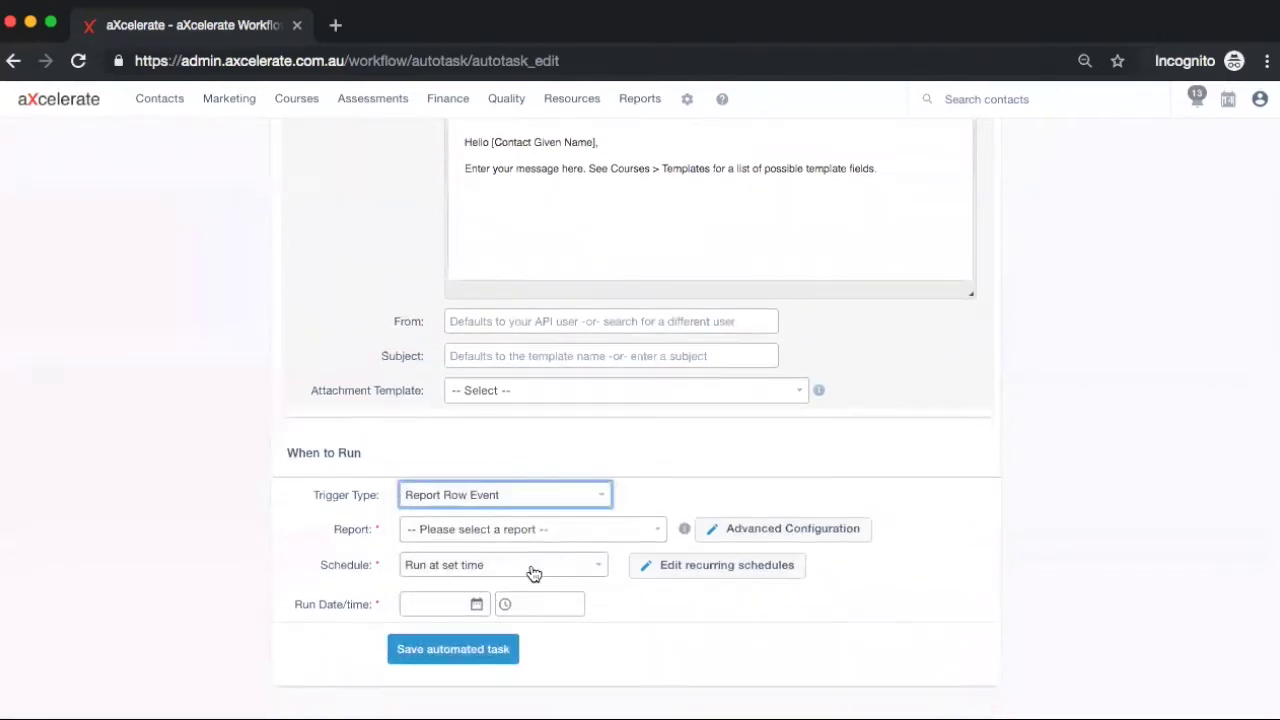
click(506, 527)
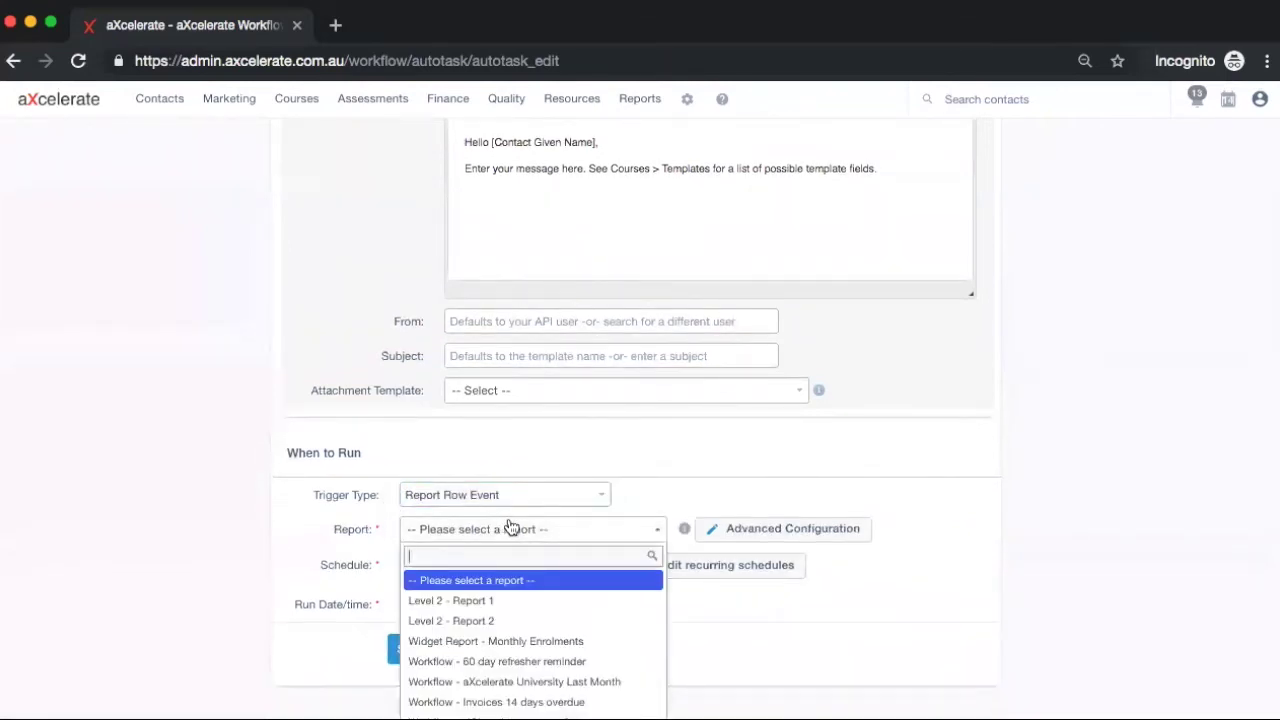
text(workflow)
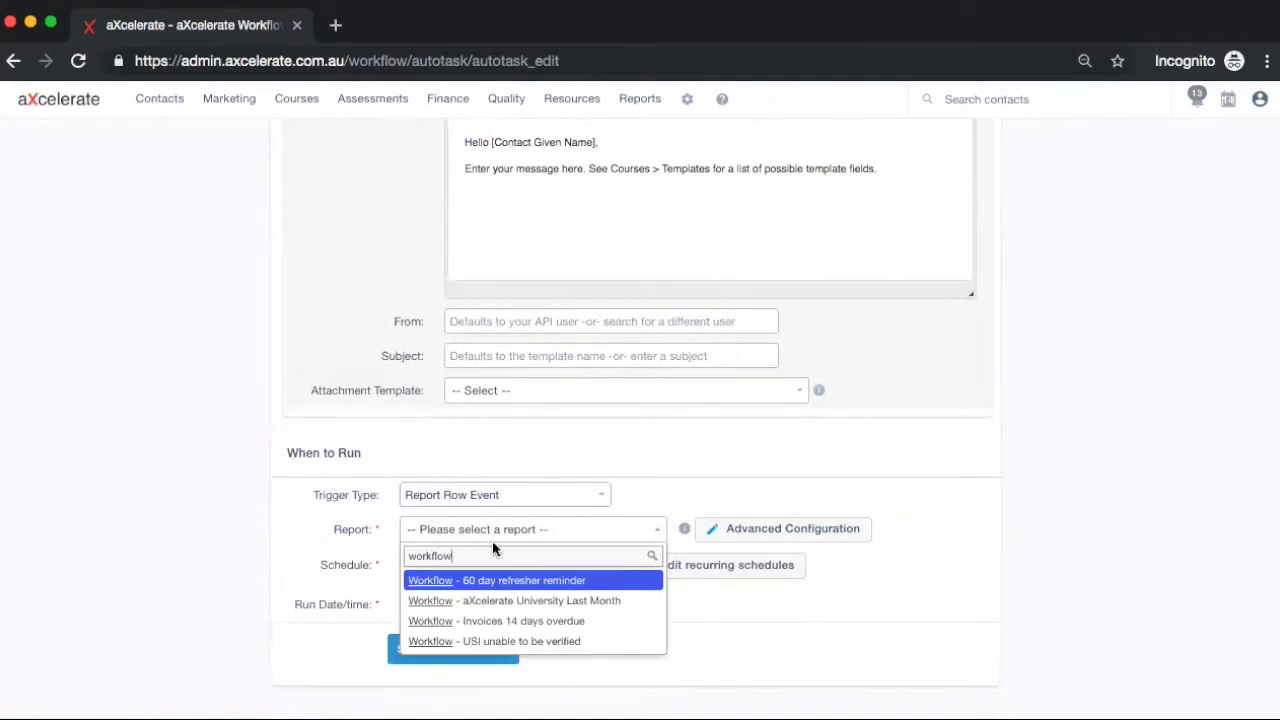
click(478, 579)
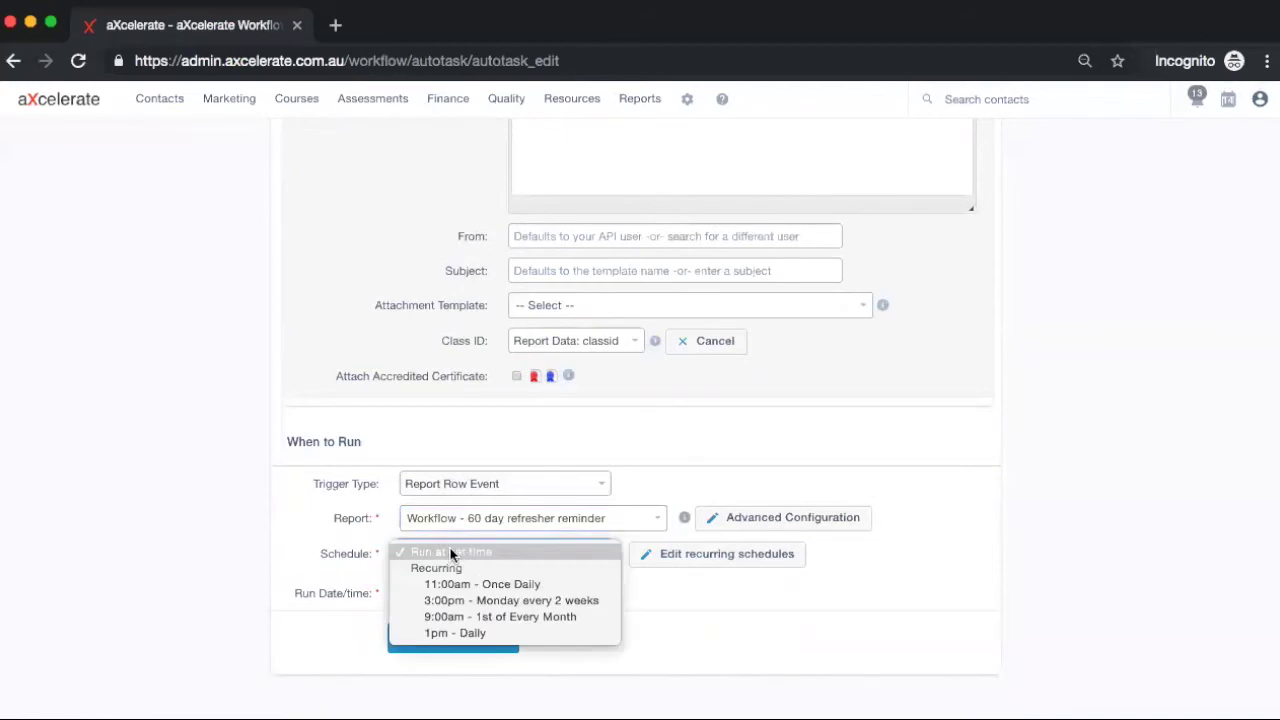
click(430, 633)
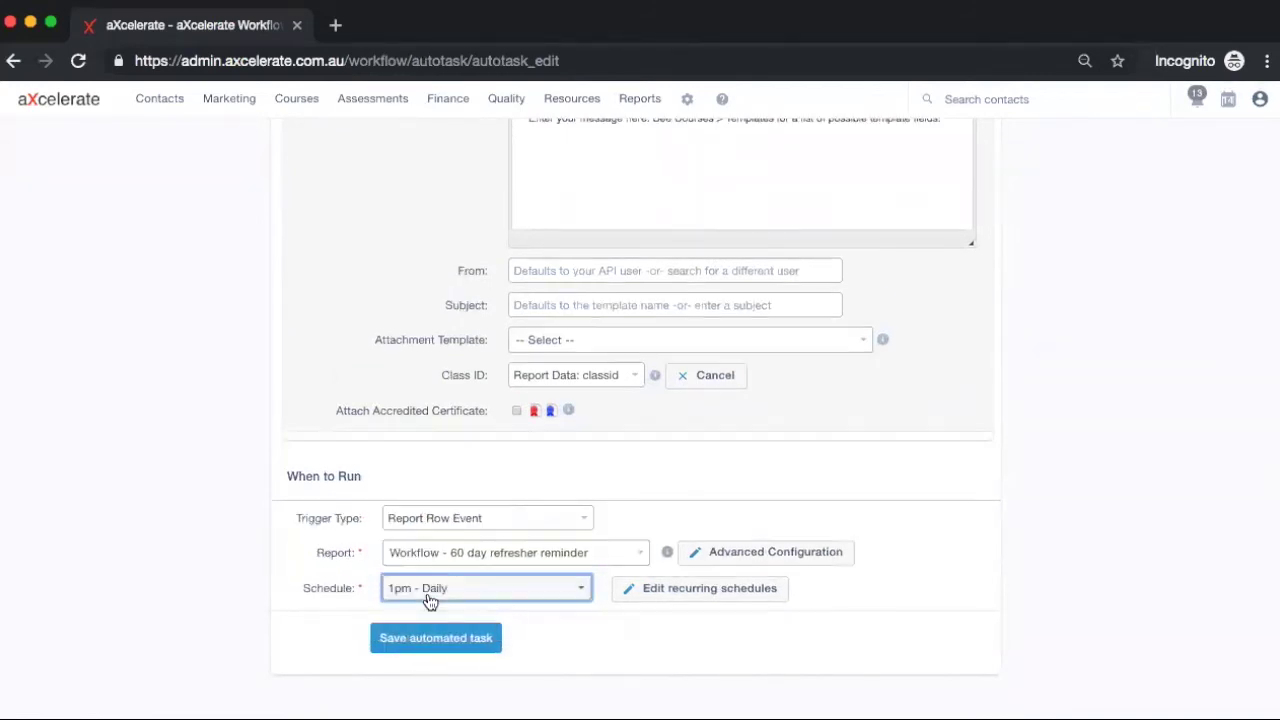
scroll(545, 570, up, 3)
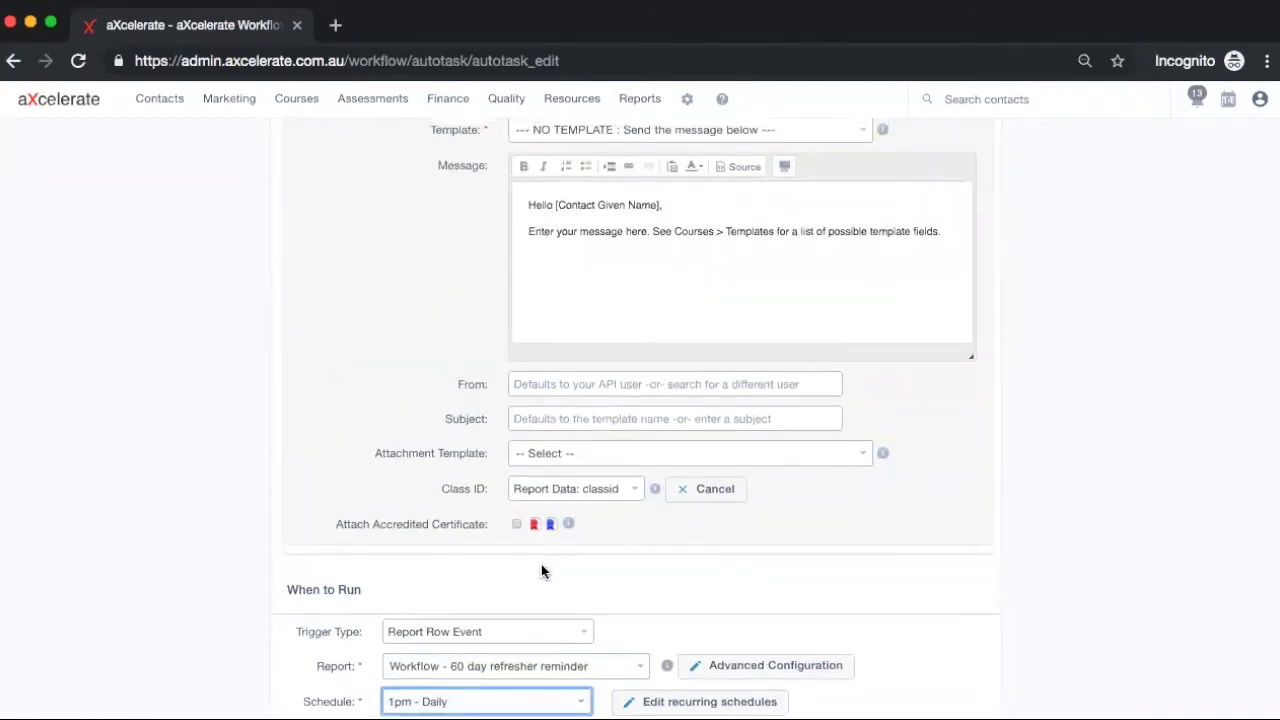
Choose the '60 day Refresher Reminder' message template for the task
scroll(560, 550, up, 4)
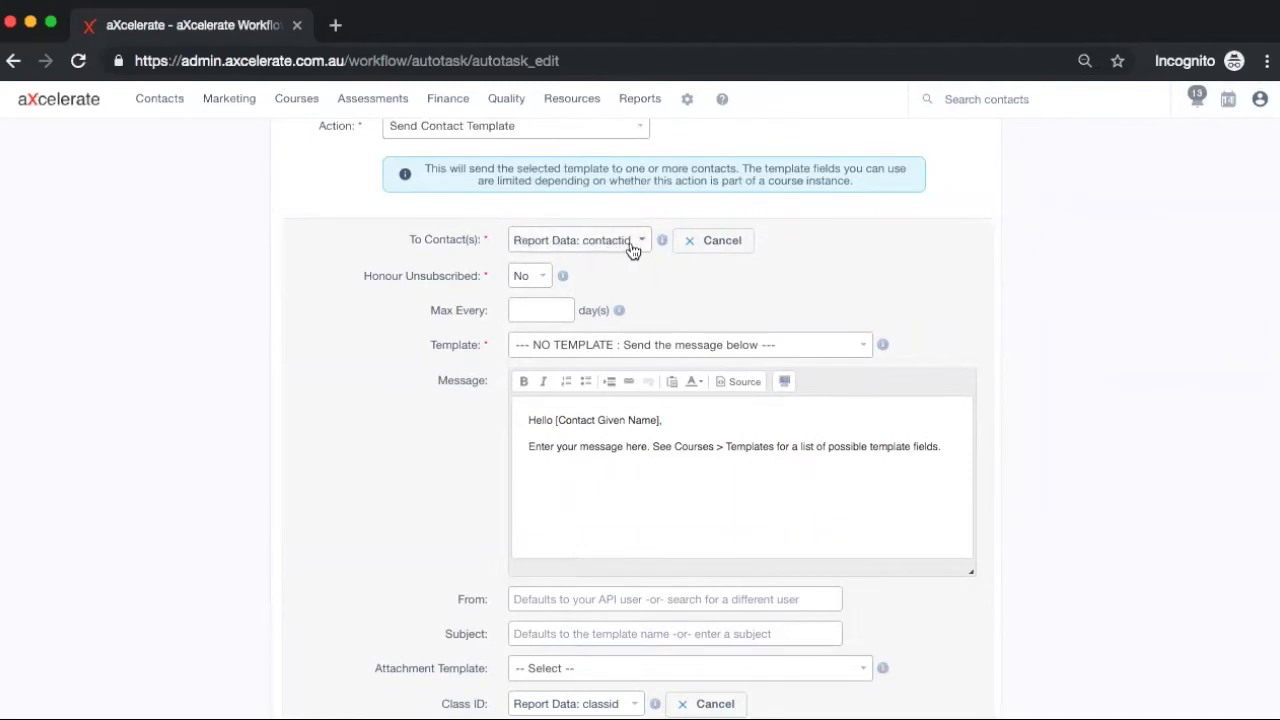
click(594, 350)
text(refresh)
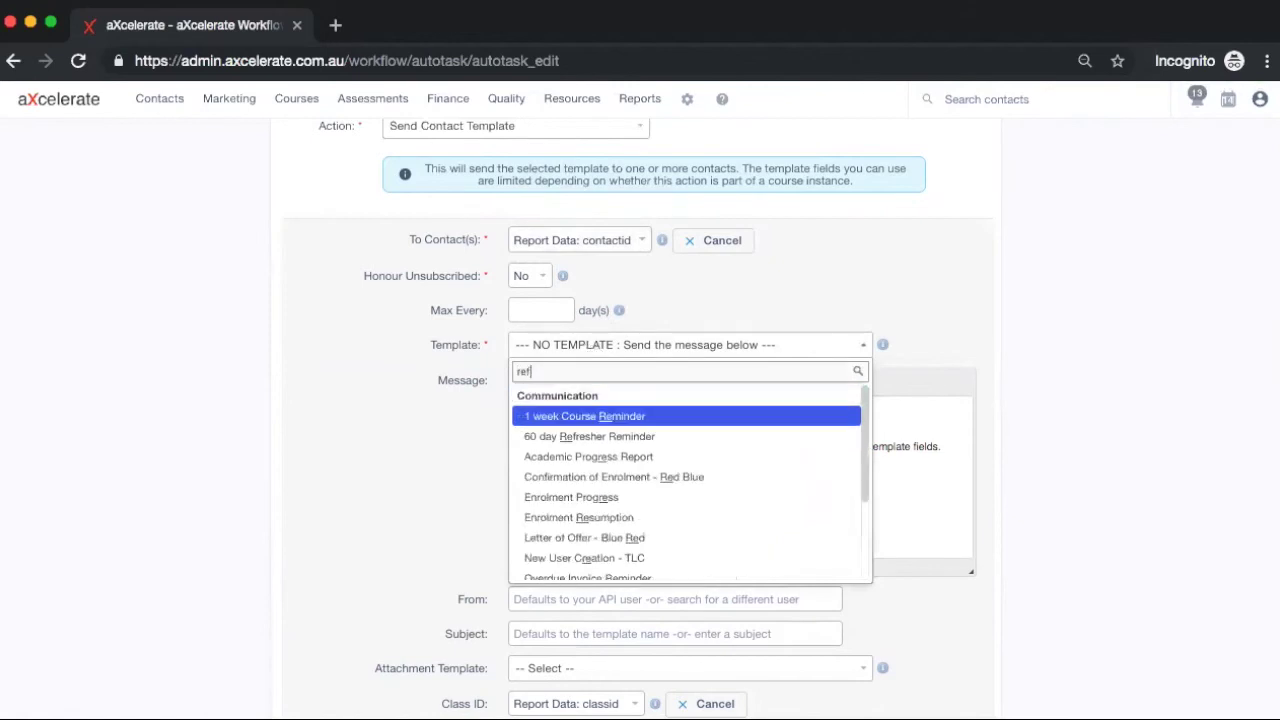
click(577, 416)
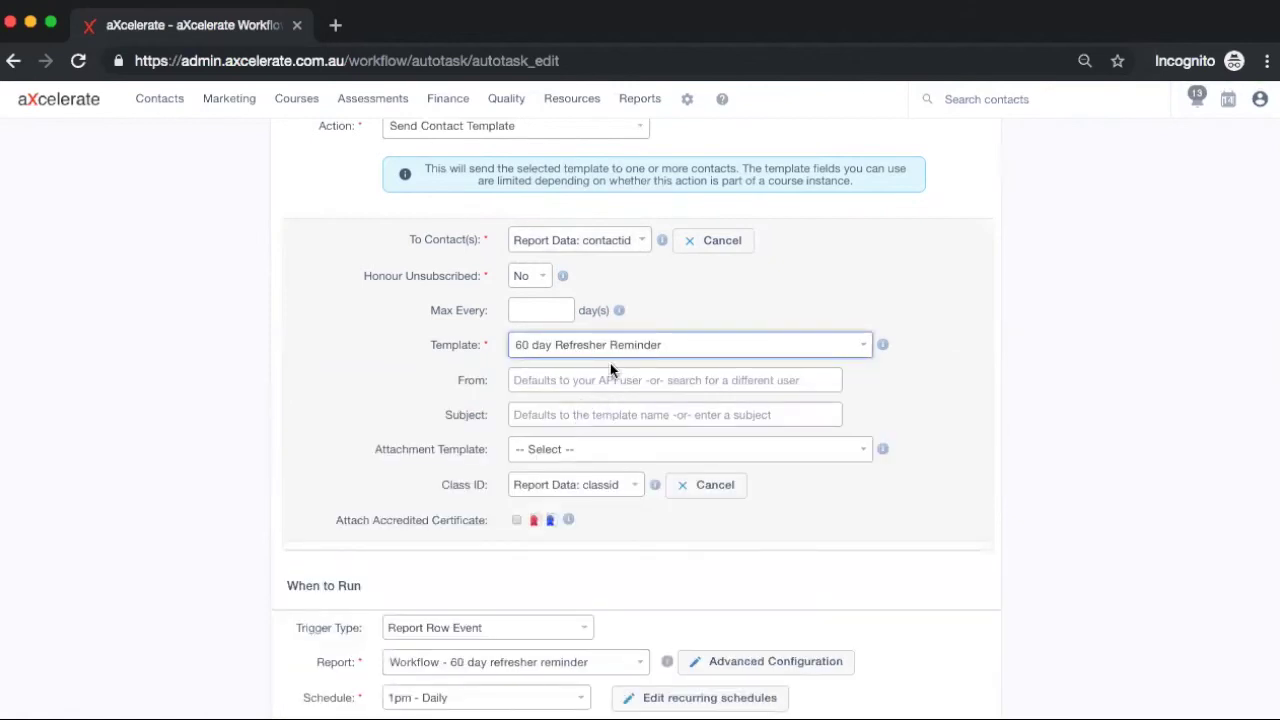
Set the sender to aXcelerate Communication
scroll(618, 362, down, 1)
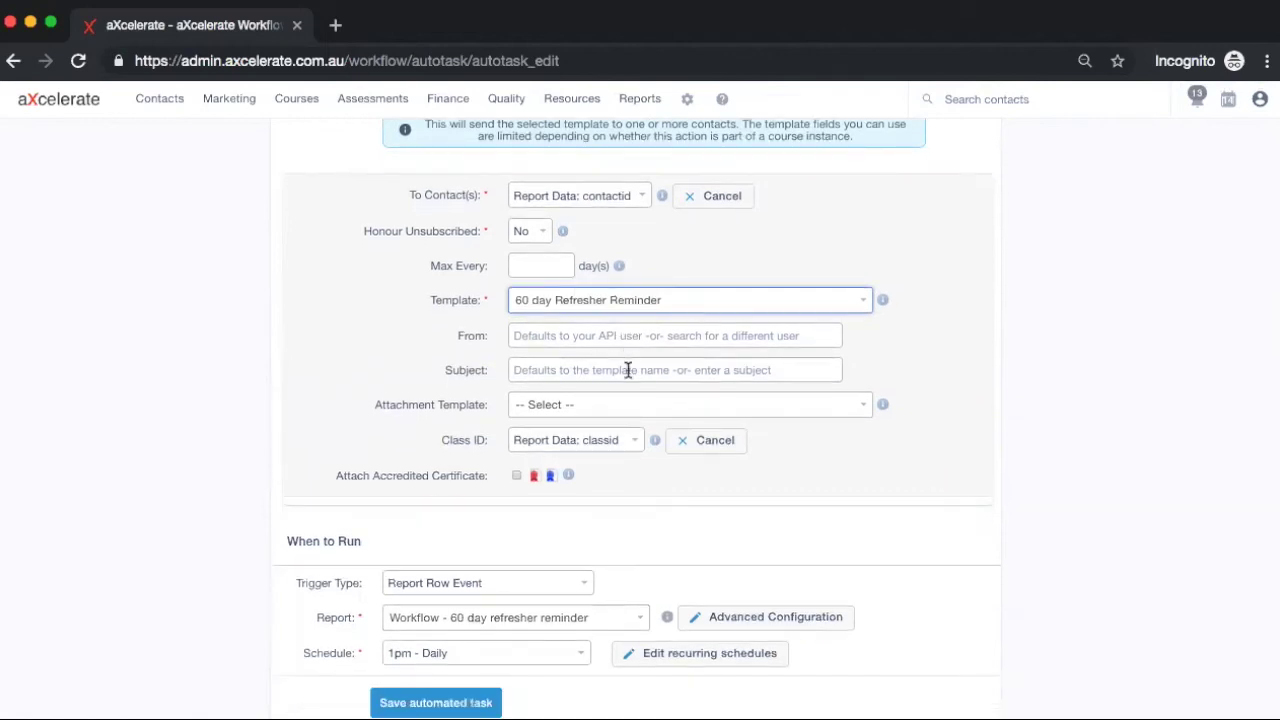
click(587, 337)
text(axceler)
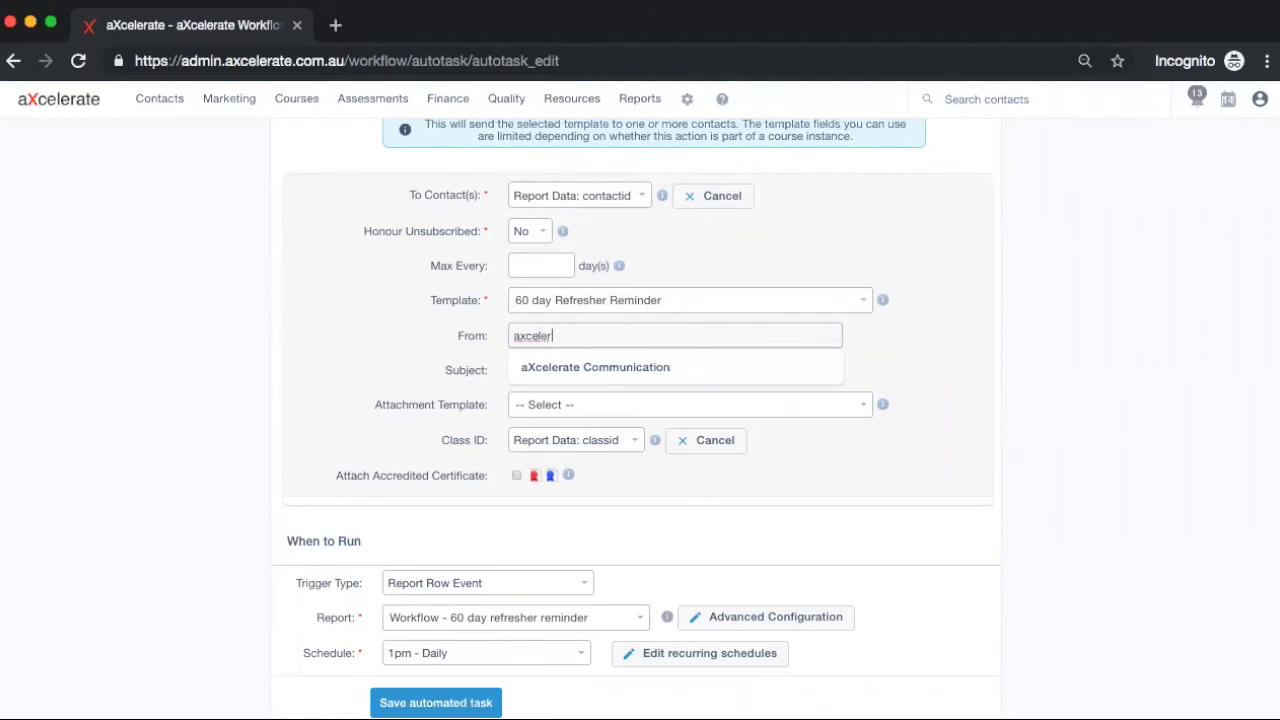
key(Down)
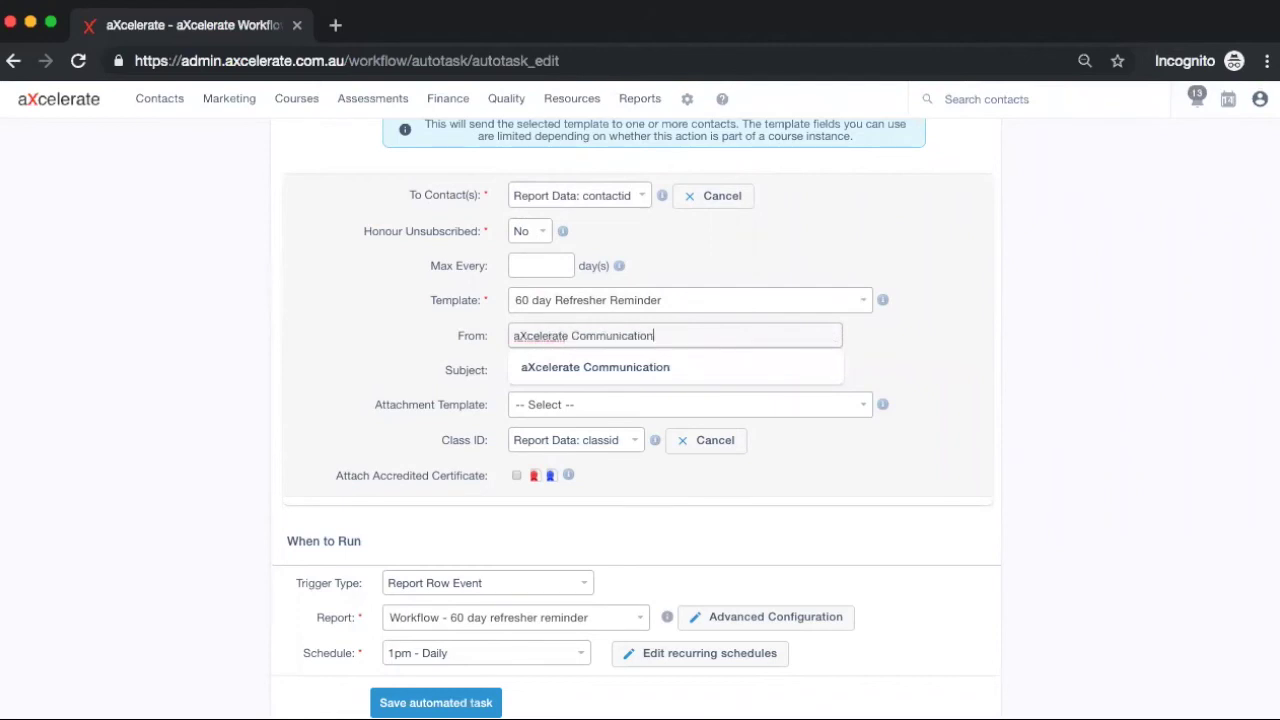
key(Return)
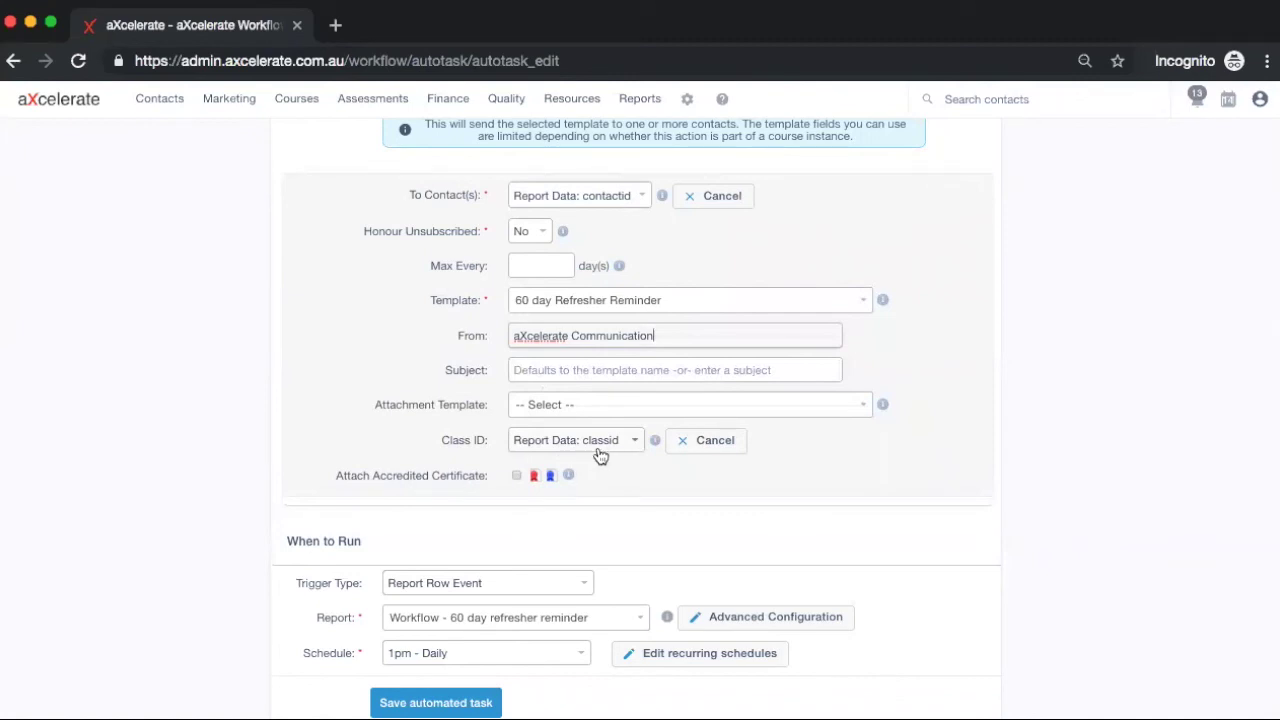
scroll(580, 452, down, 1)
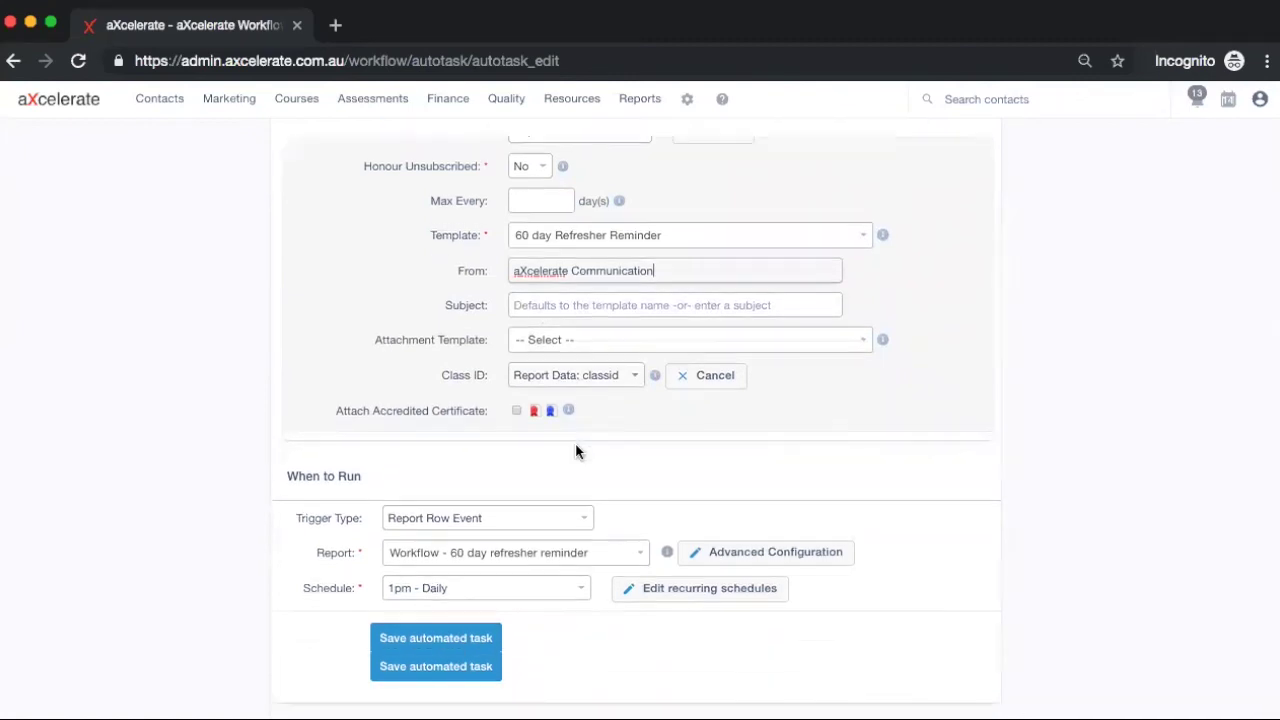